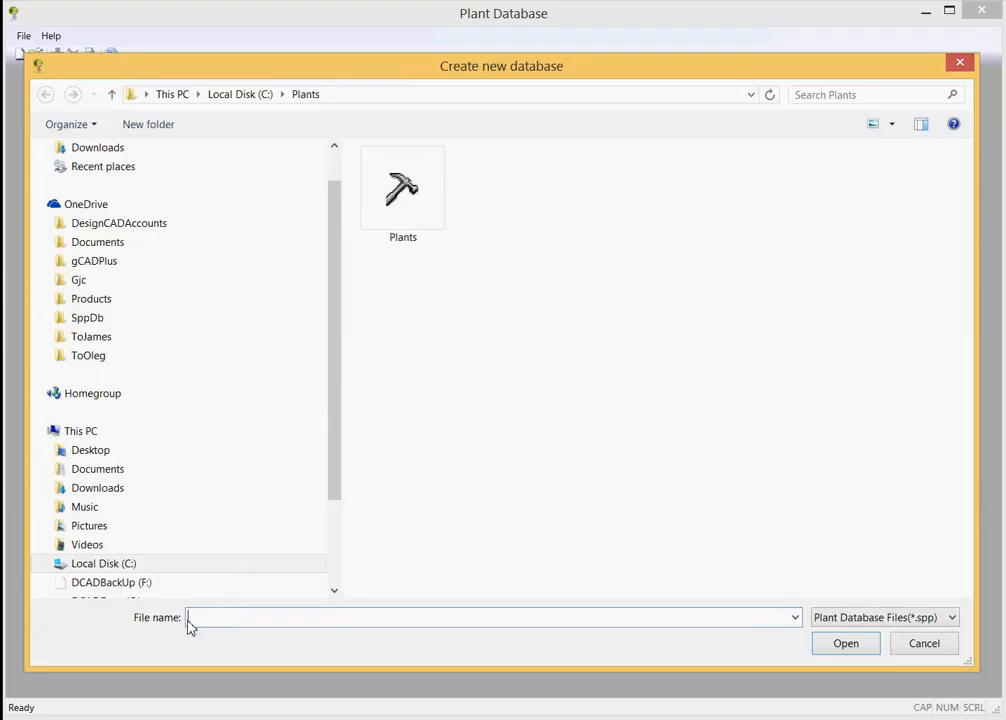
- Create a new plant database named Plants2 in the Plants folder
text(Plants)
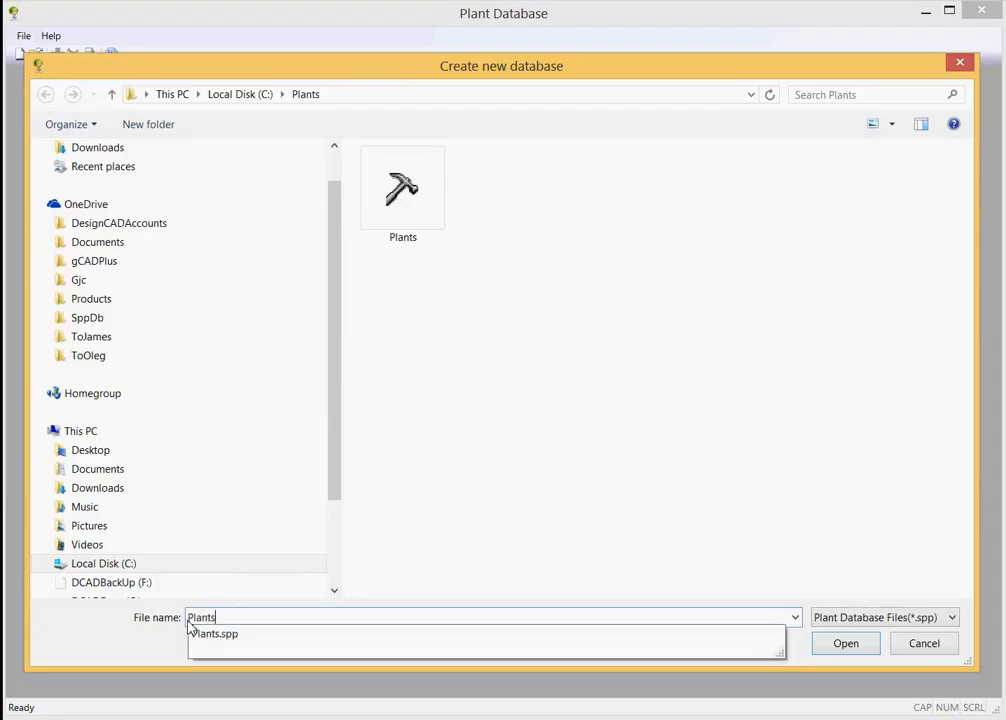
text(2)
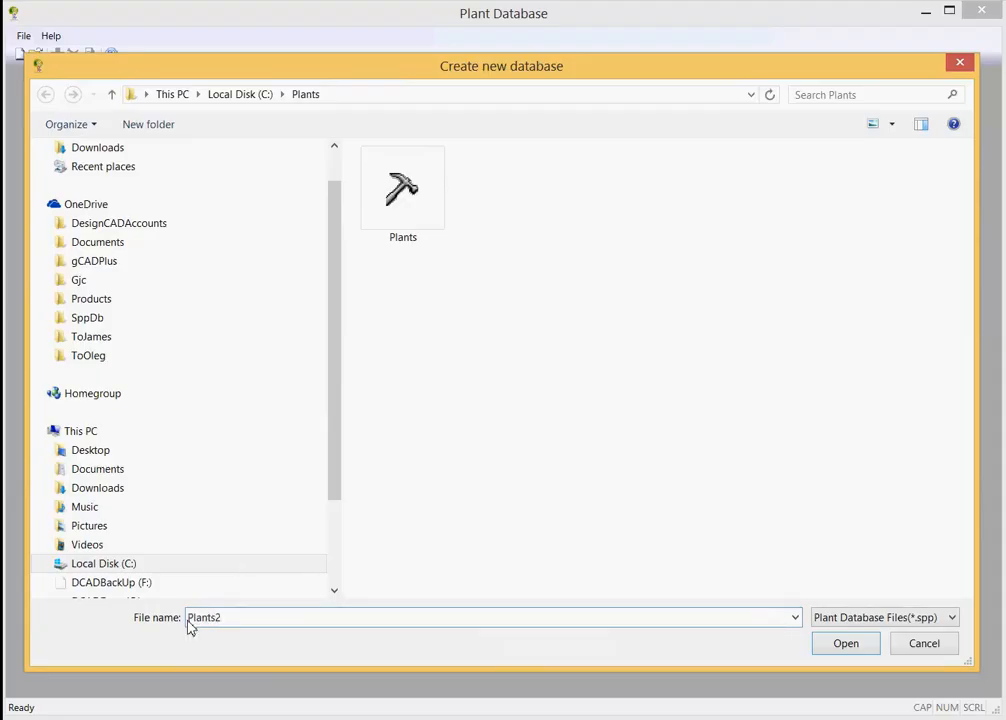
click(850, 647)
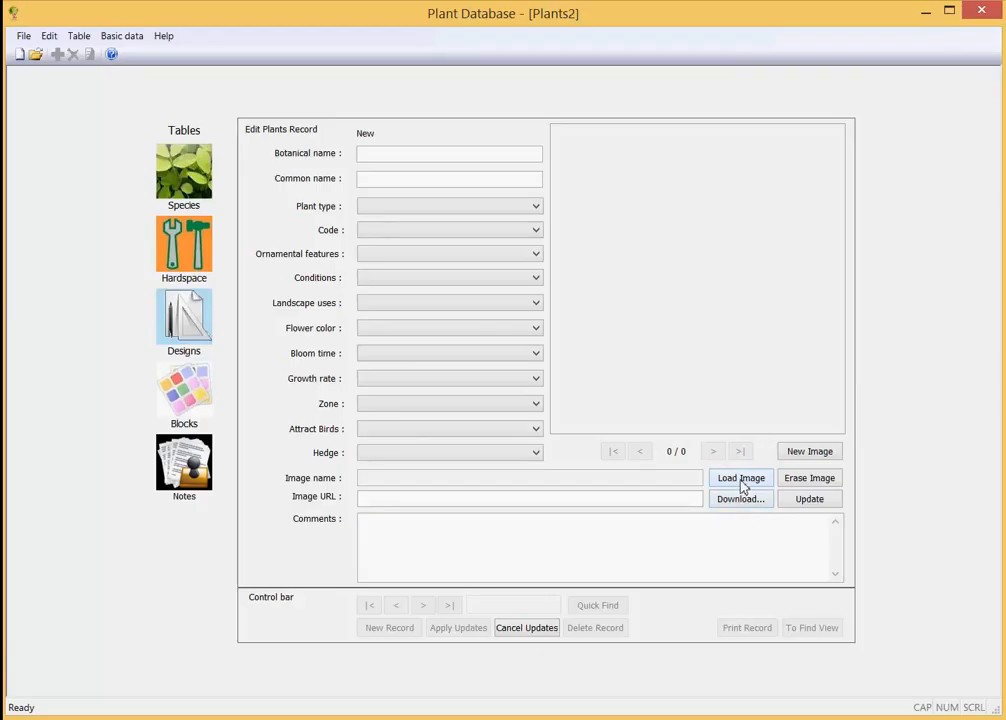
- Load the Agapanthus praecox image from the Plants folder into the new plant record
click(741, 482)
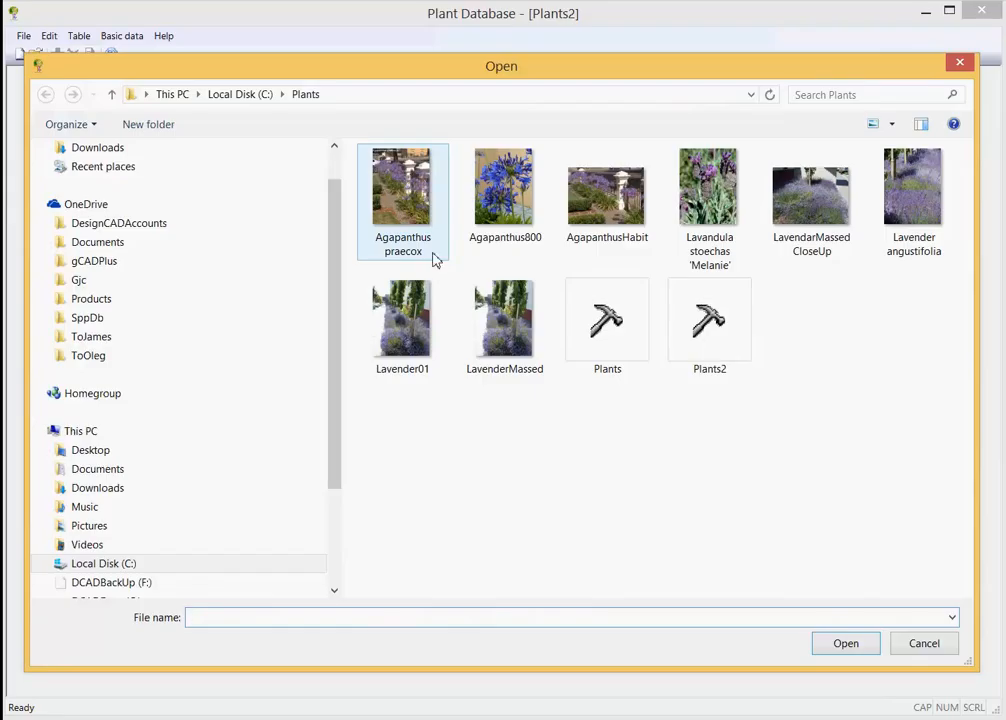
click(398, 212)
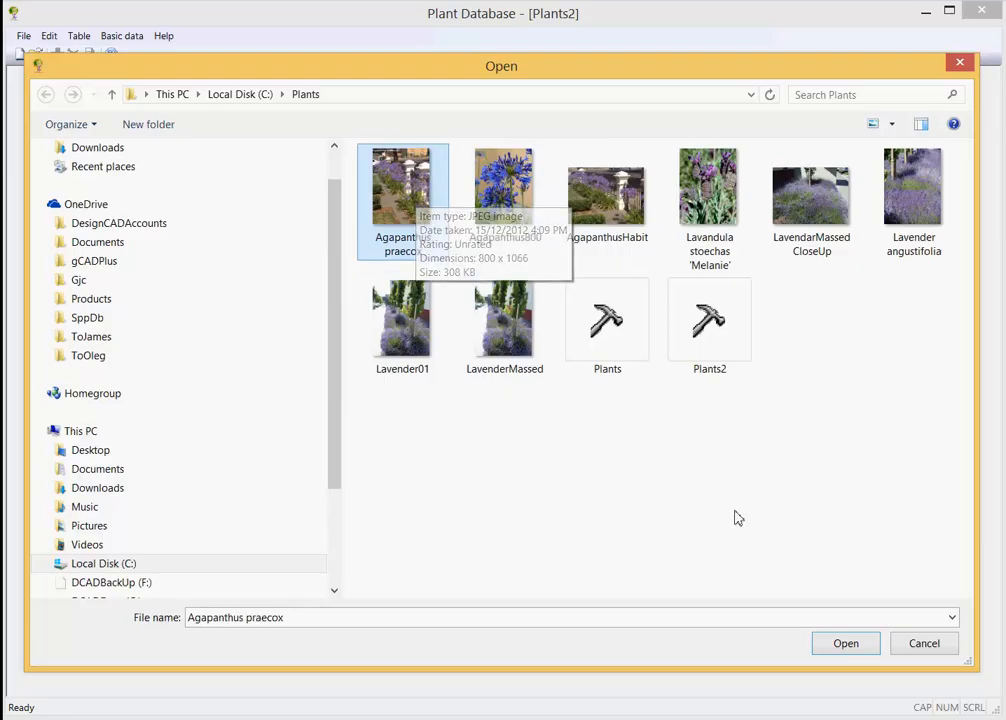
click(843, 648)
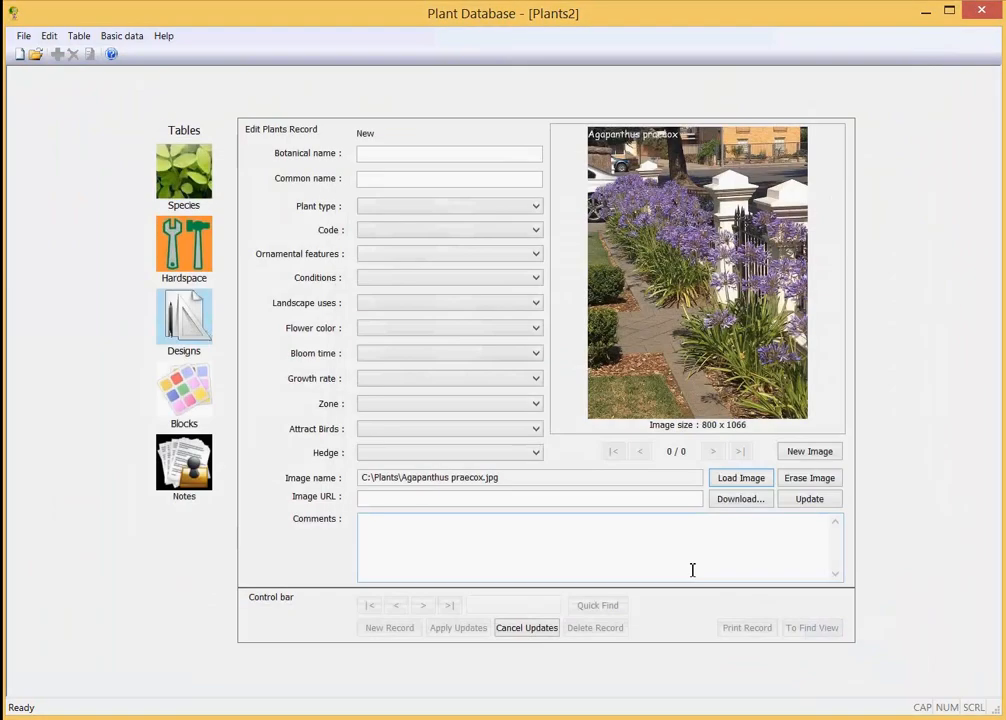
- Enter the botanical name Agapanthus praecox and the common name Agapanthus, and save the record
click(397, 153)
text(Agapanthus )
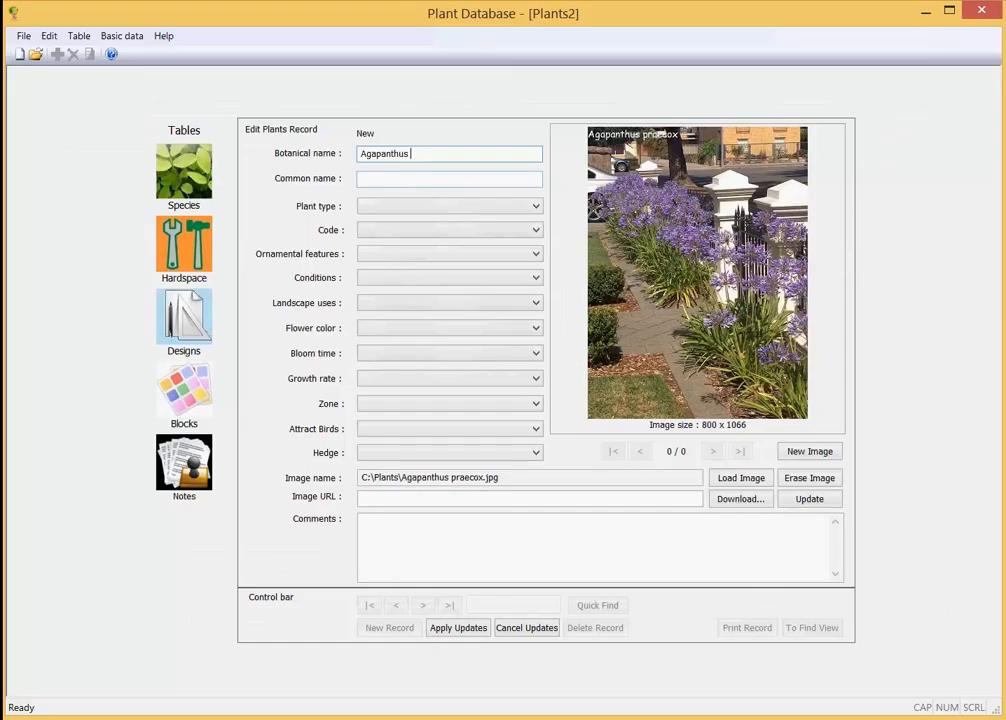
text(praecox)
click(369, 180)
text(Agapanthus)
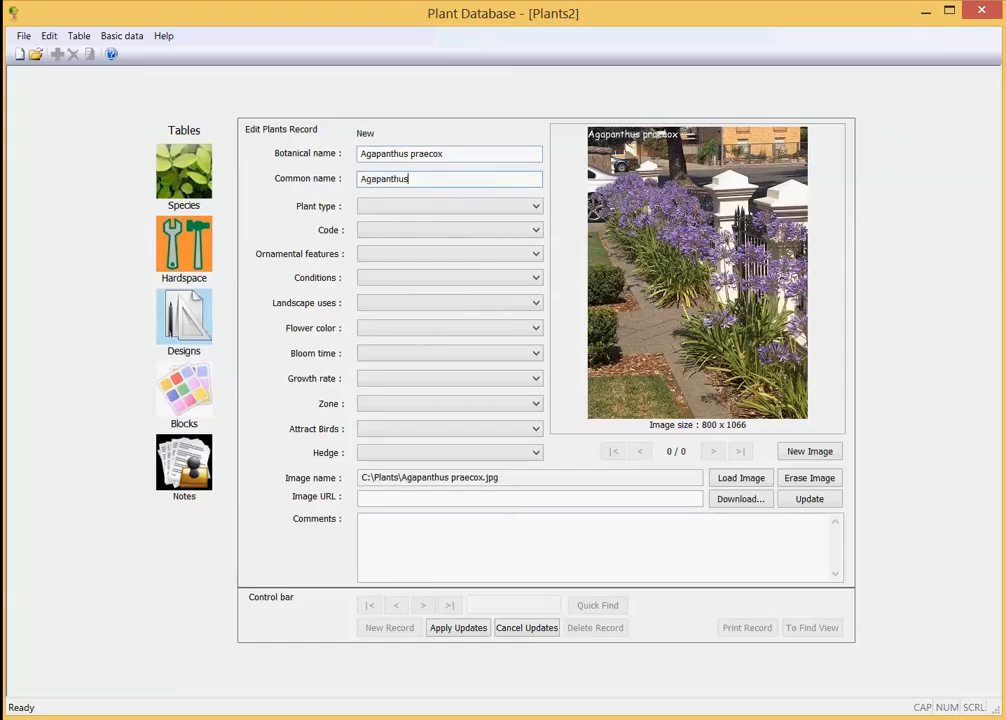
click(460, 628)
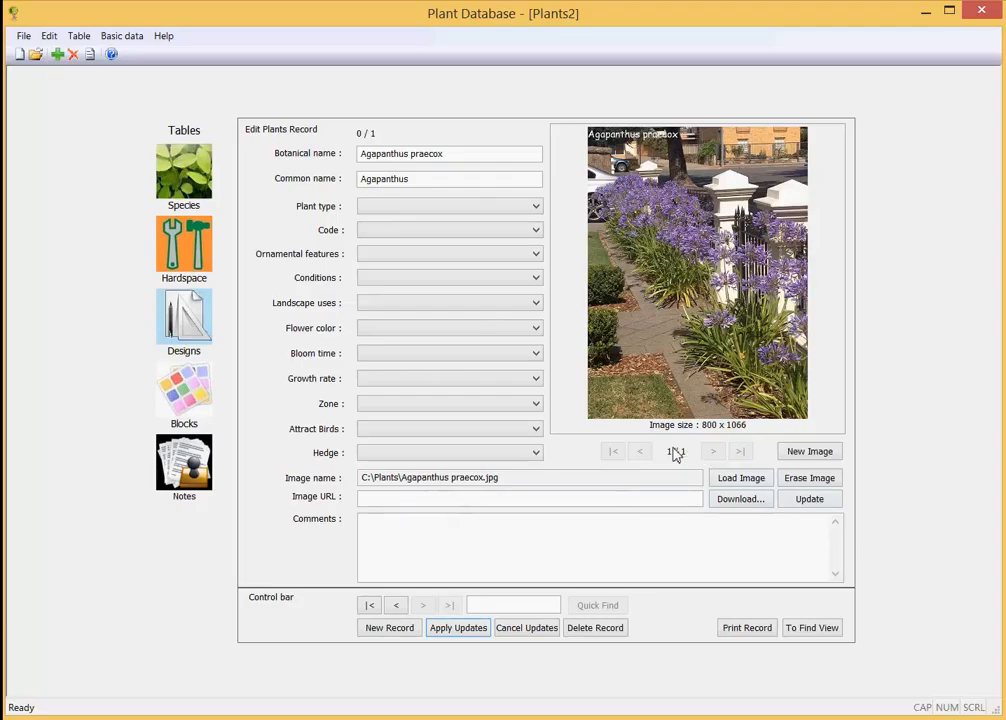
- Add Agapanthus800 as a second image of the Agapanthus praecox record and apply the update
click(810, 455)
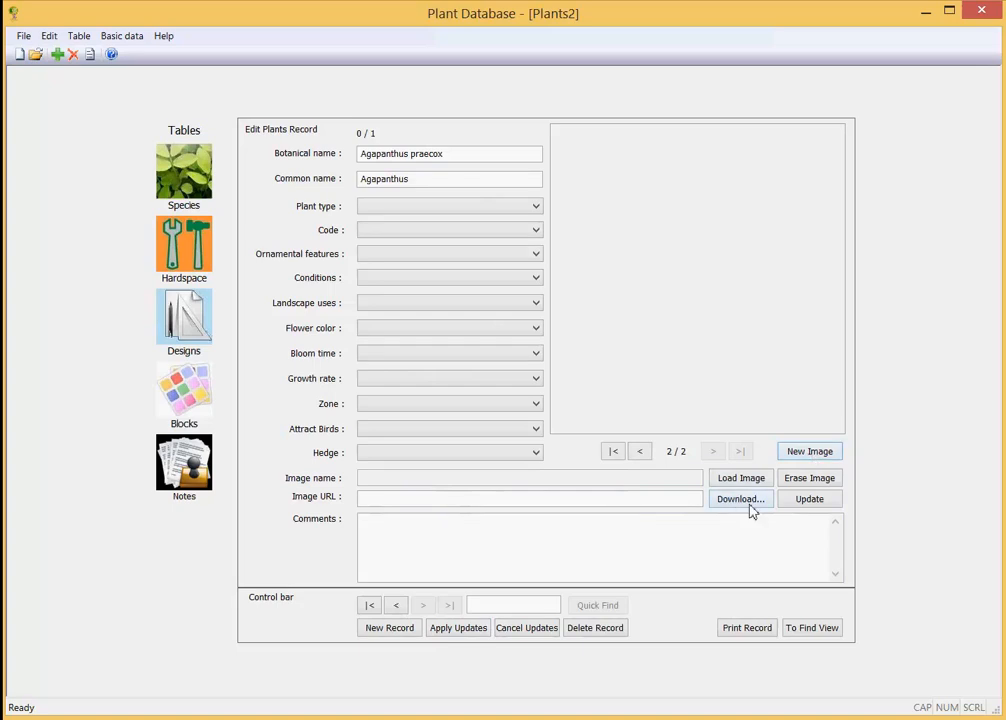
click(764, 480)
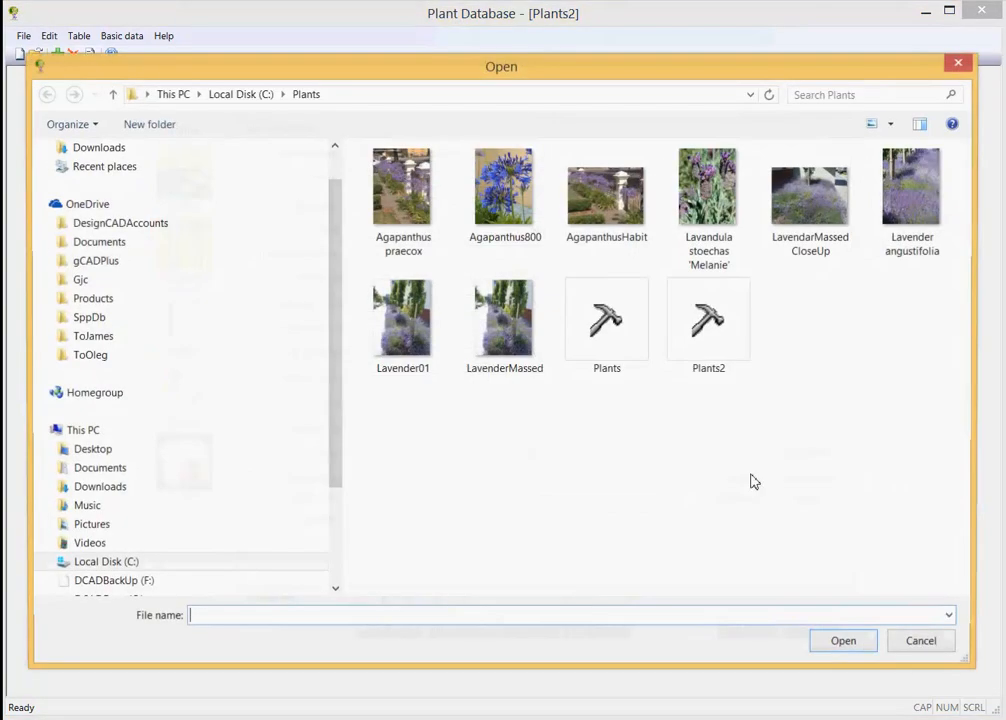
click(512, 226)
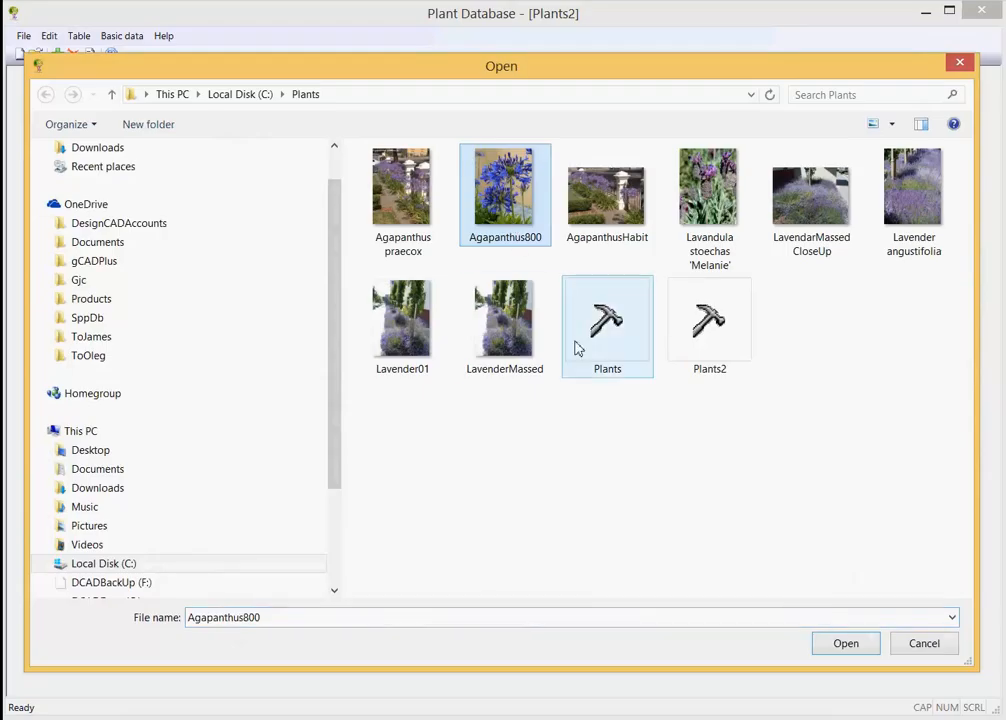
click(845, 644)
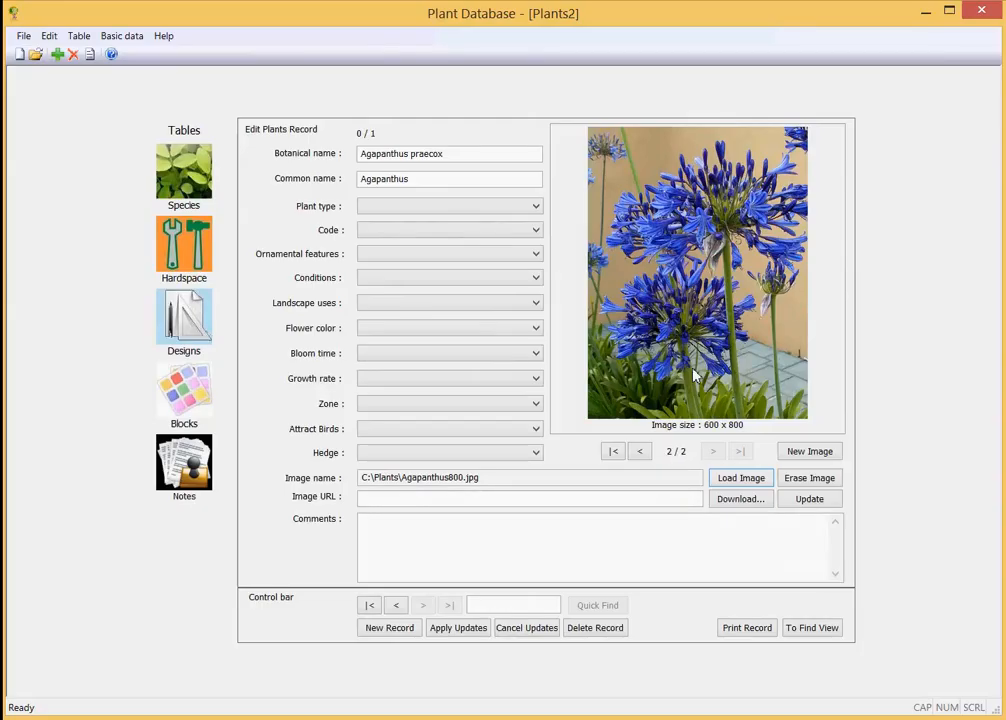
click(470, 628)
- Go to the first record and look through both of its Agapanthus images
click(370, 606)
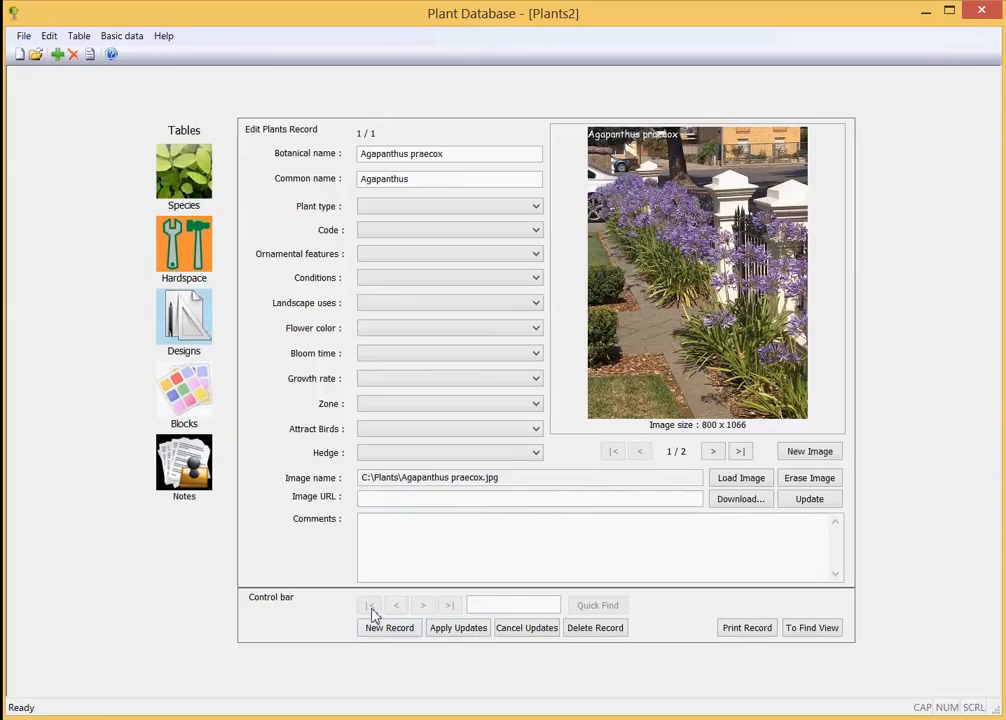
click(716, 454)
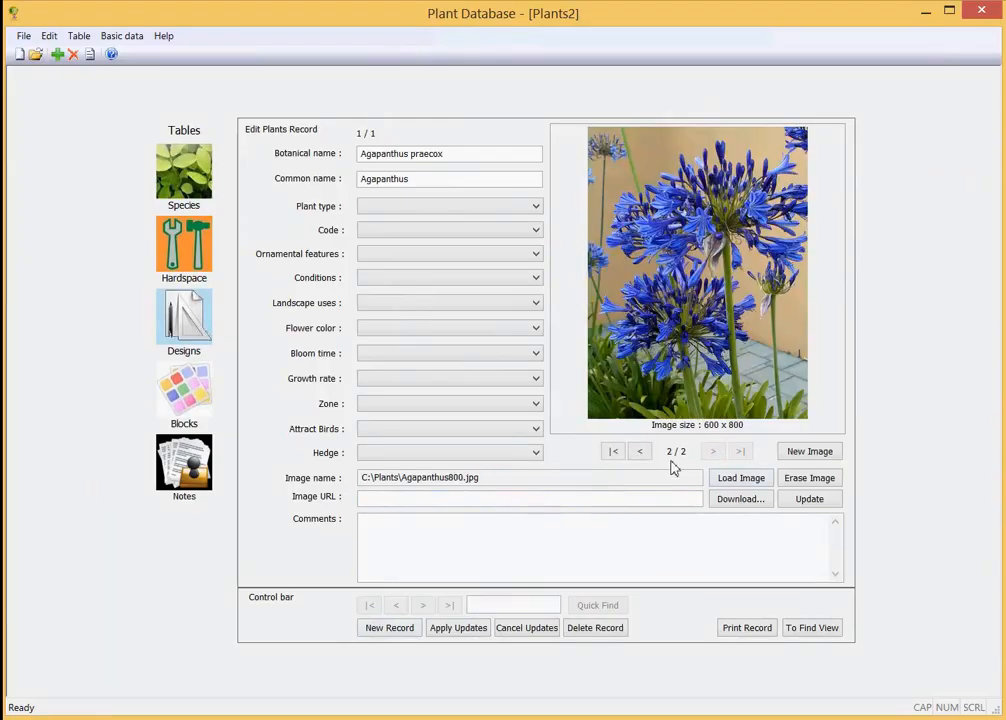
click(640, 452)
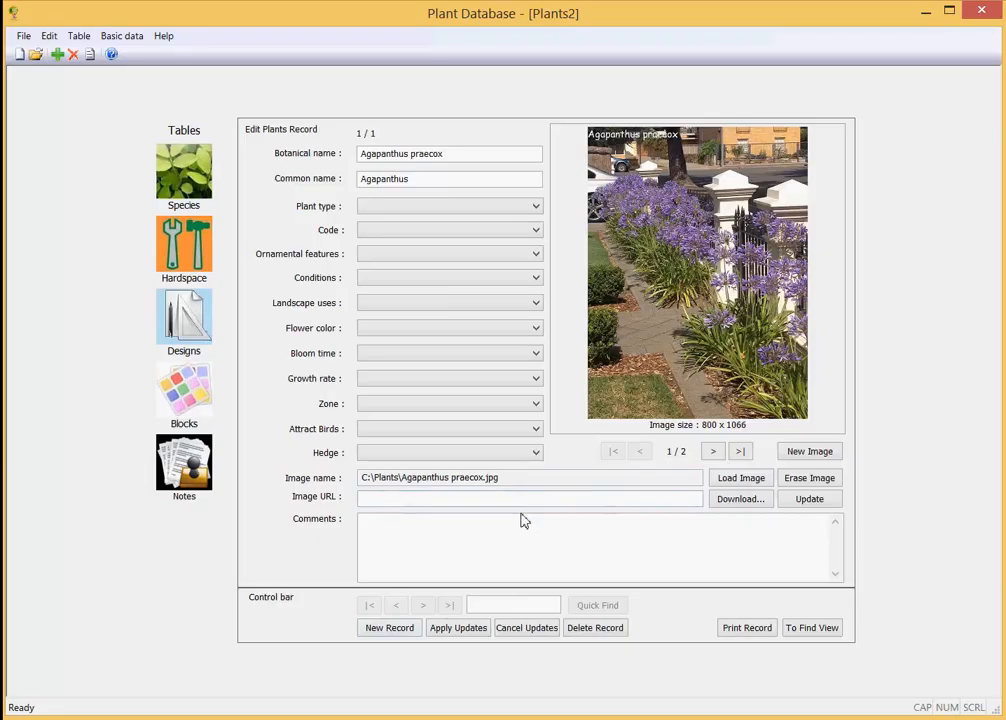
- Start a new plant record and load the LavendarMassedCloseUp image into it
click(397, 630)
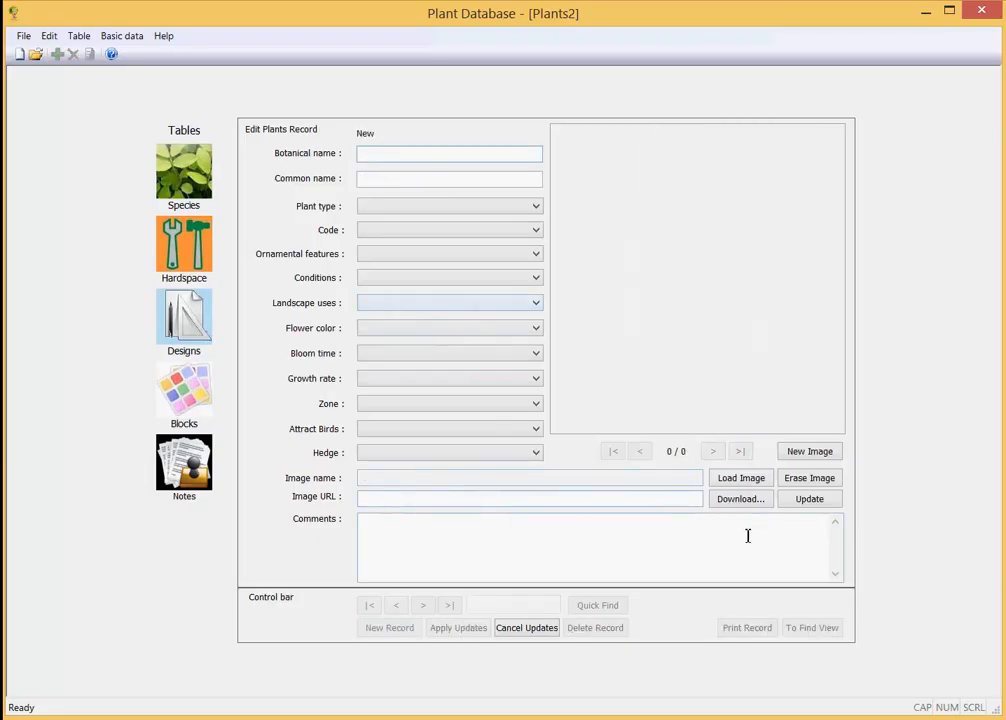
click(741, 478)
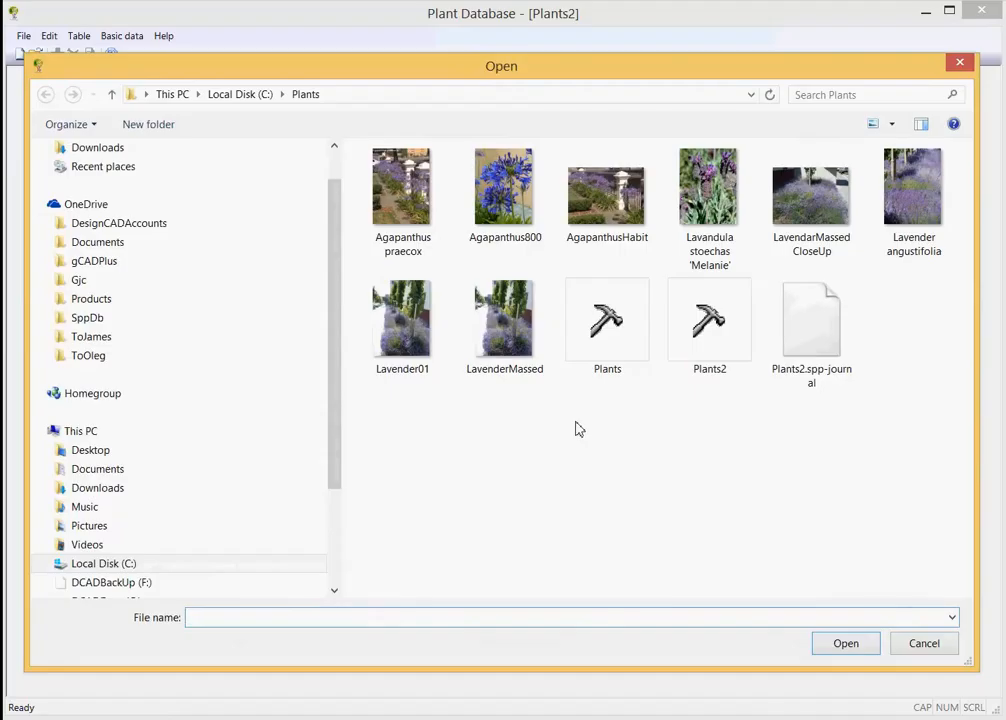
click(805, 245)
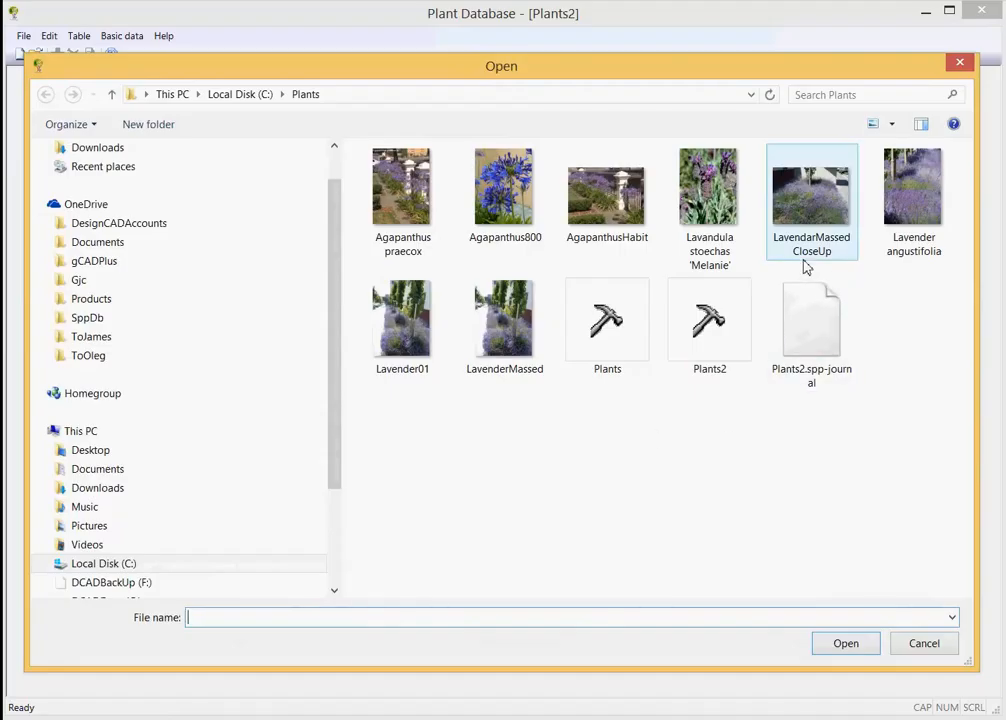
click(843, 643)
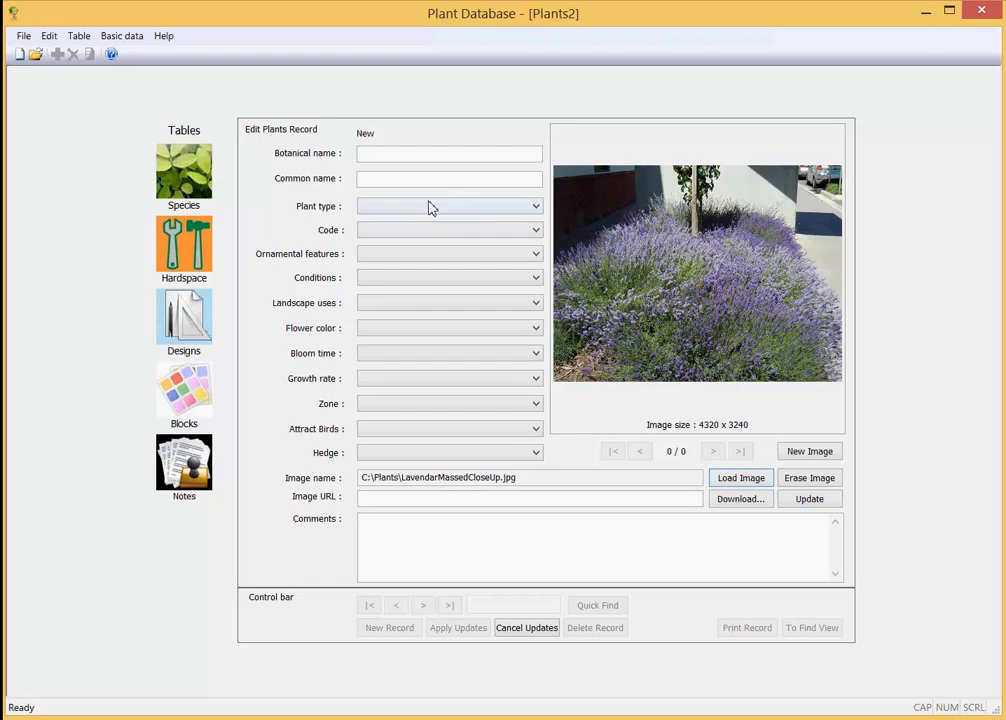
- Enter the botanical name Lavanadula angustifolia and the common name English lavender, and save the record
click(387, 155)
text(Lavanad)
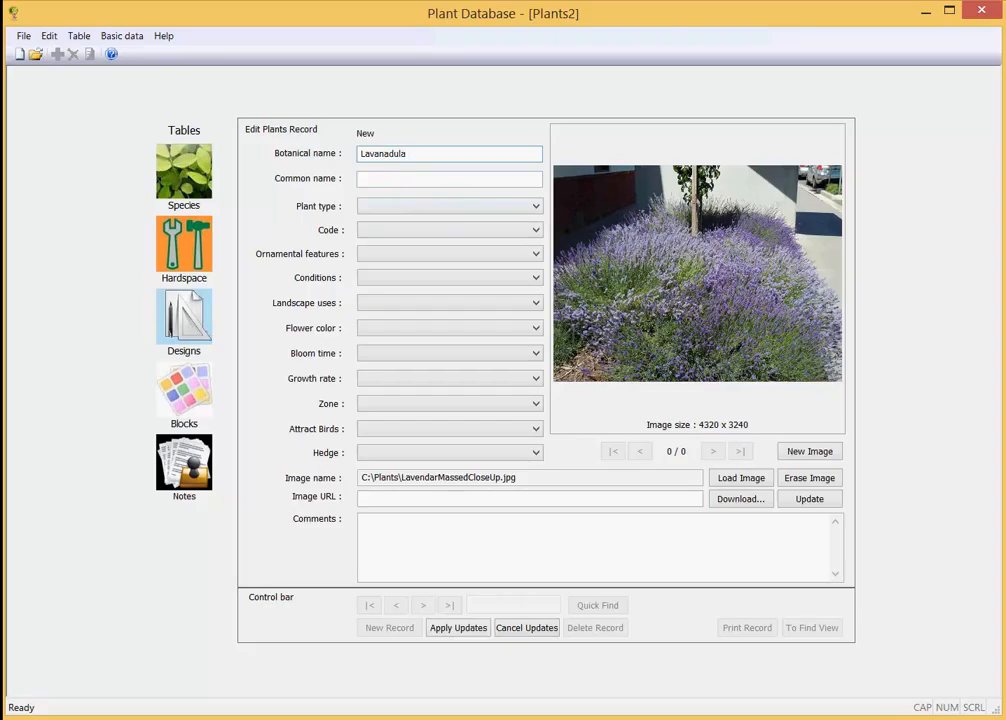
text(ula angustifolia)
click(401, 180)
text(English lavender)
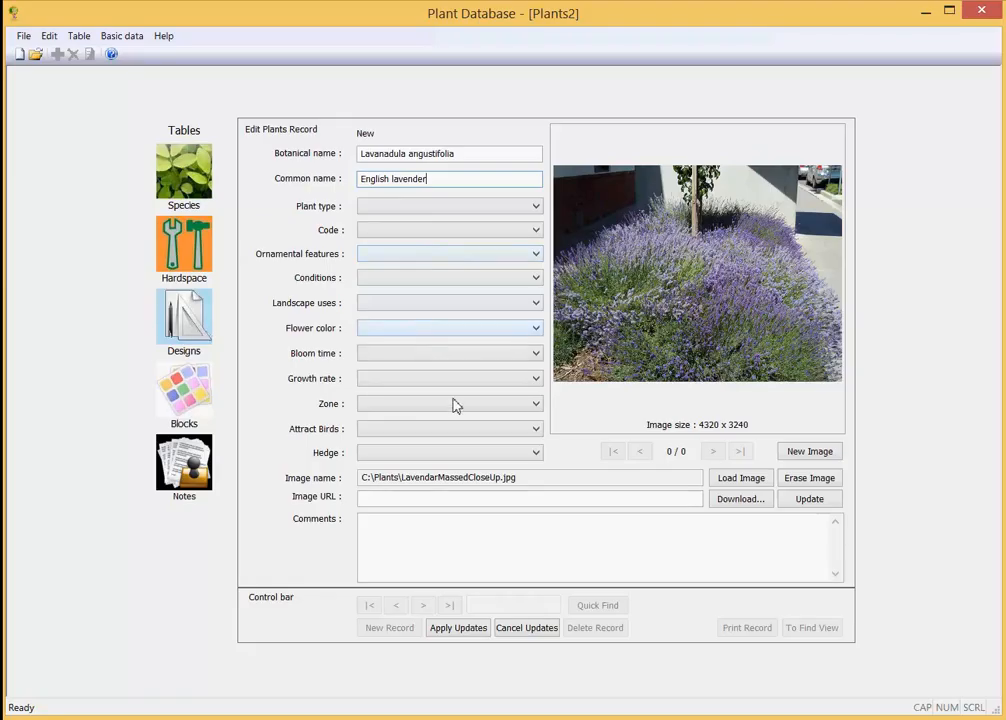
click(460, 630)
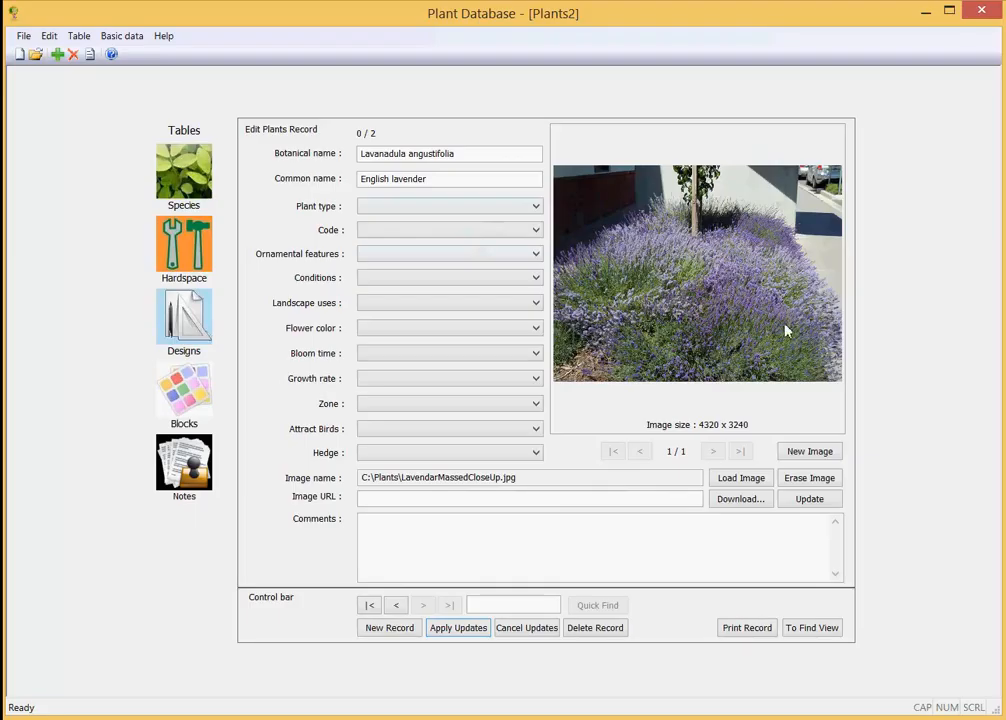
- Review the first record with its second image, and return to the English lavender record
click(372, 607)
click(713, 451)
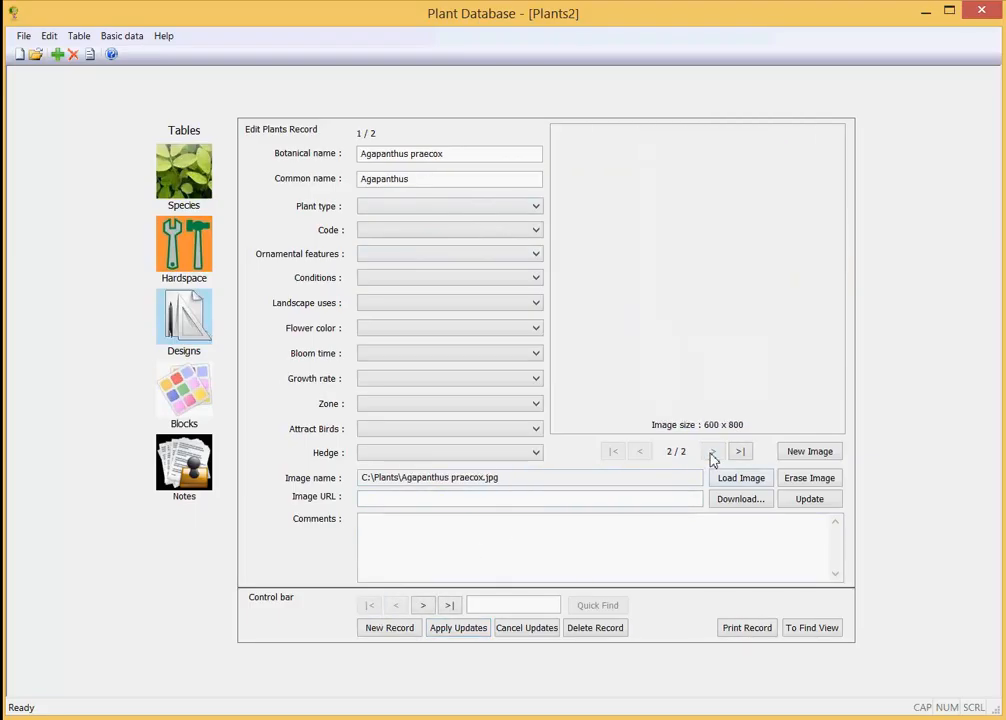
click(425, 608)
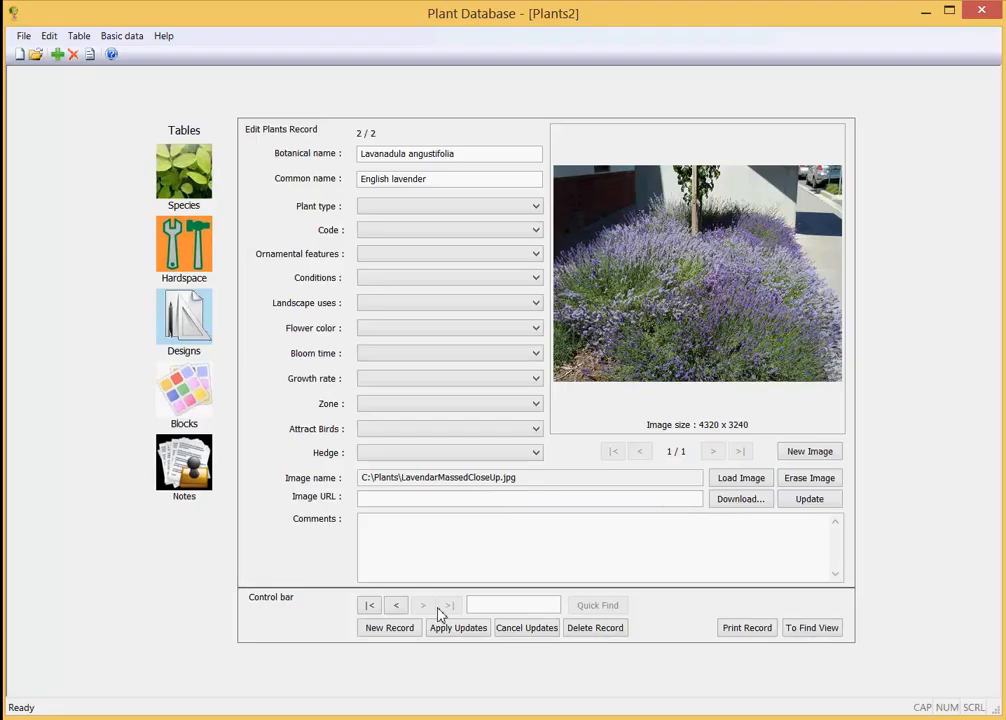
- Examine the choices available for the lavender record's ornamental features, conditions and code
click(537, 255)
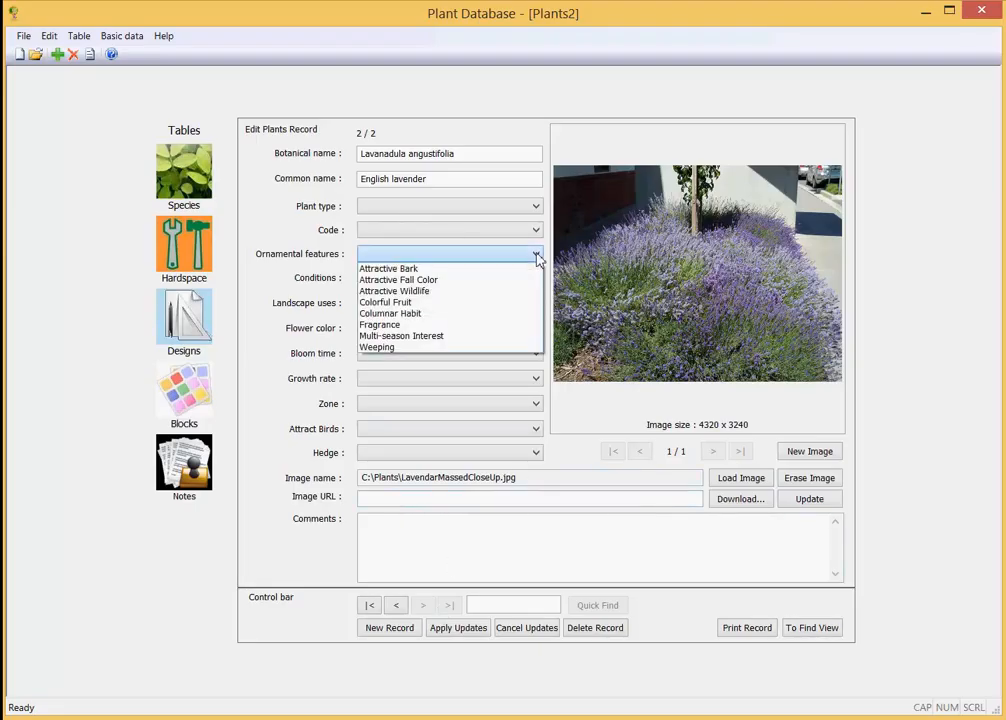
click(535, 277)
click(537, 282)
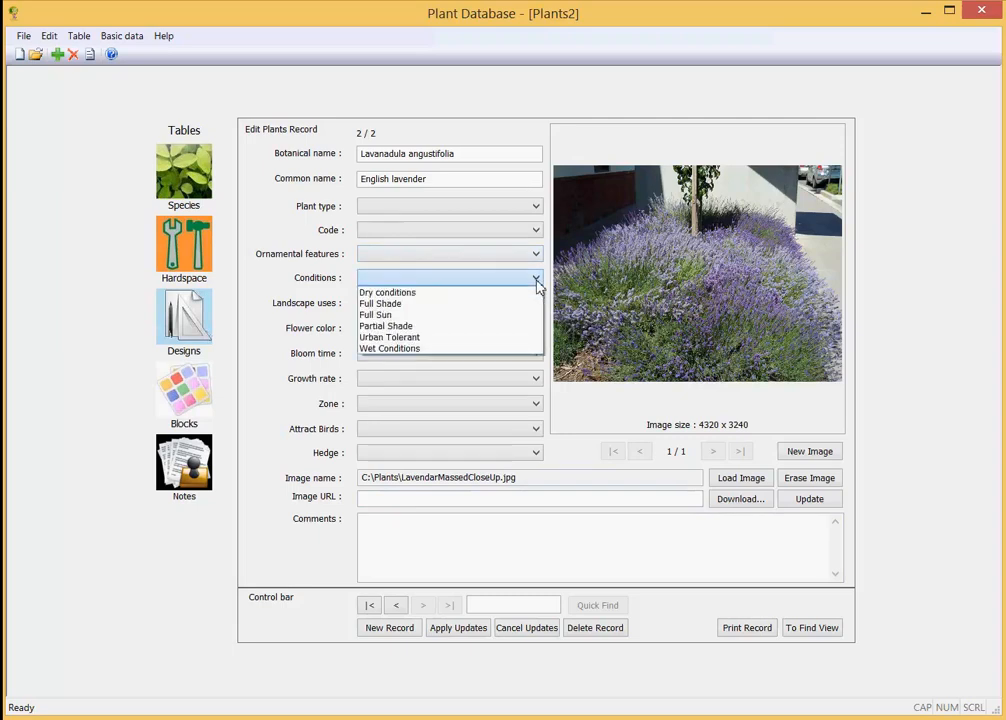
click(537, 283)
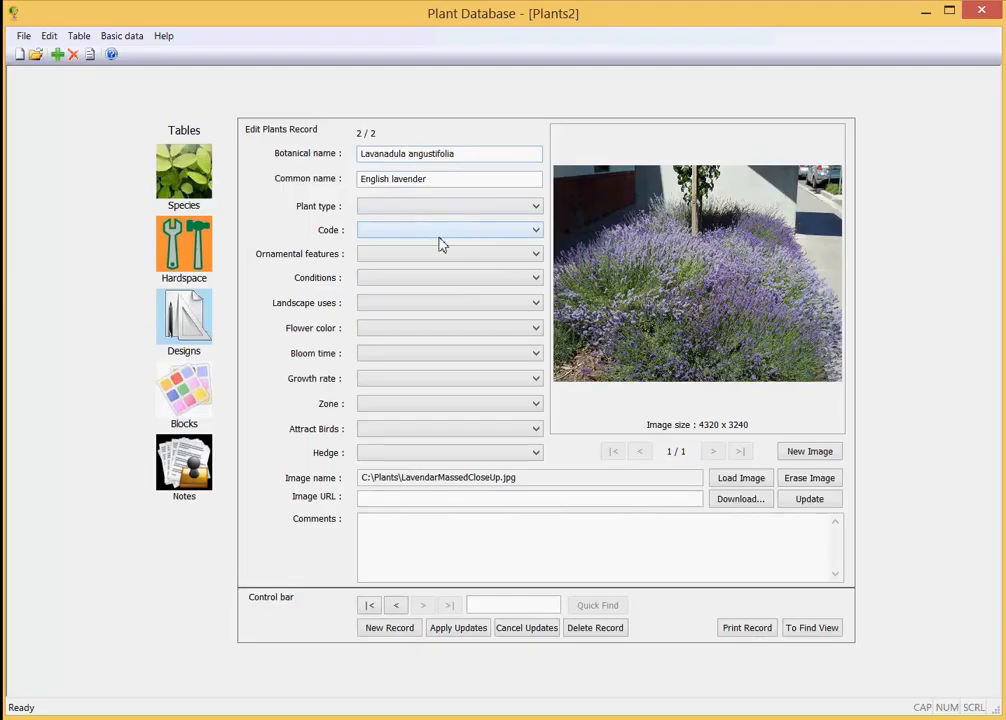
click(536, 232)
click(536, 232)
- Add the items AGPr and LAAN to the basic data for Code
click(126, 37)
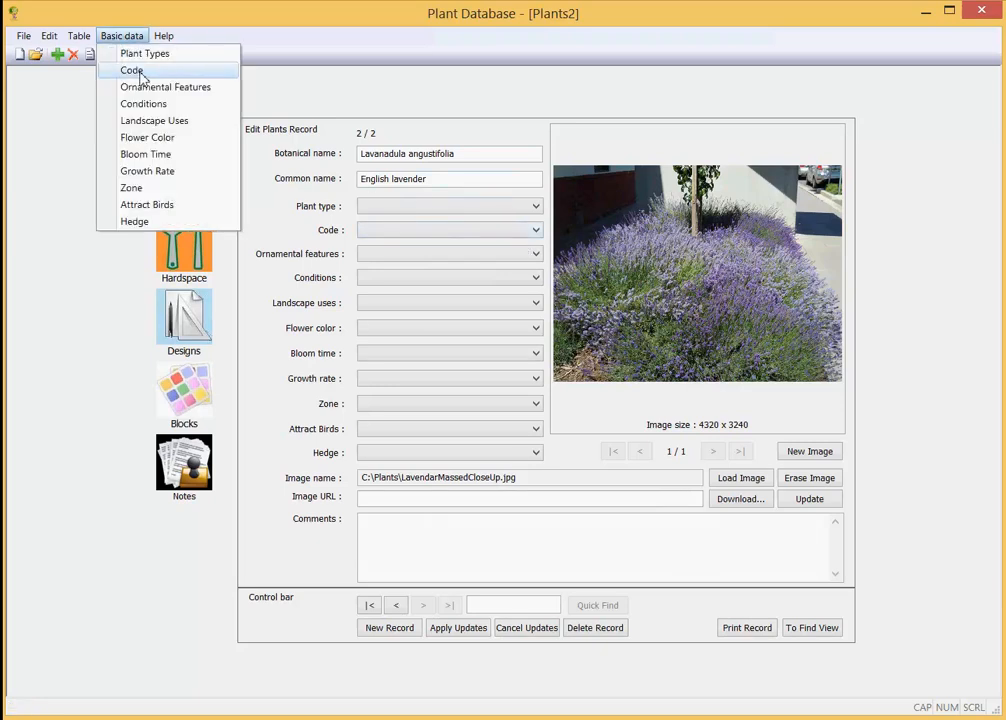
click(140, 72)
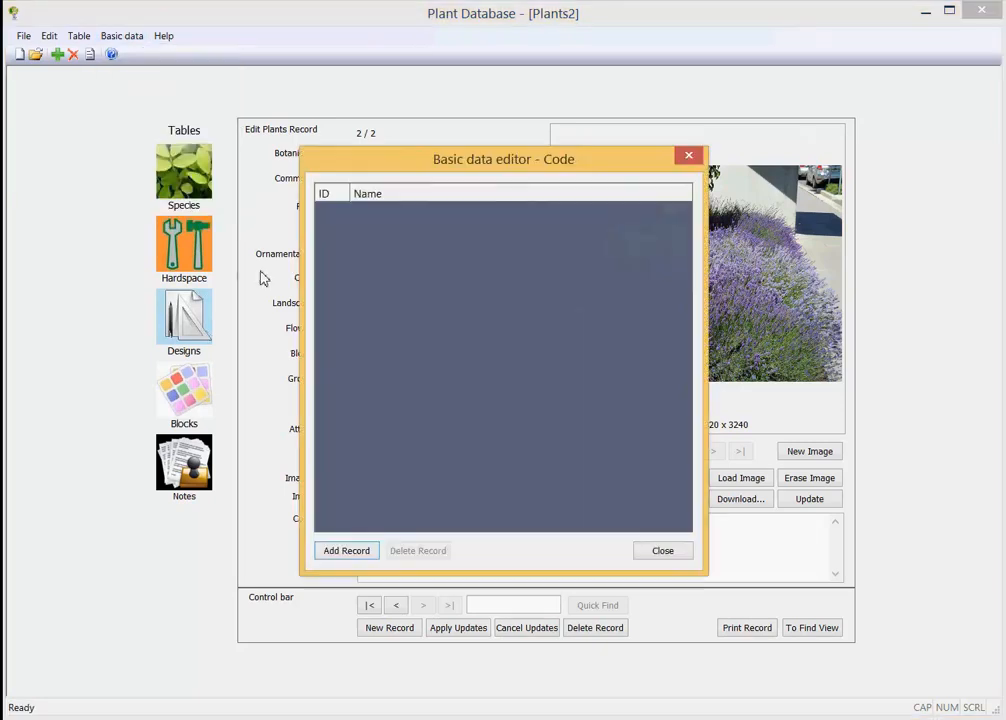
click(370, 551)
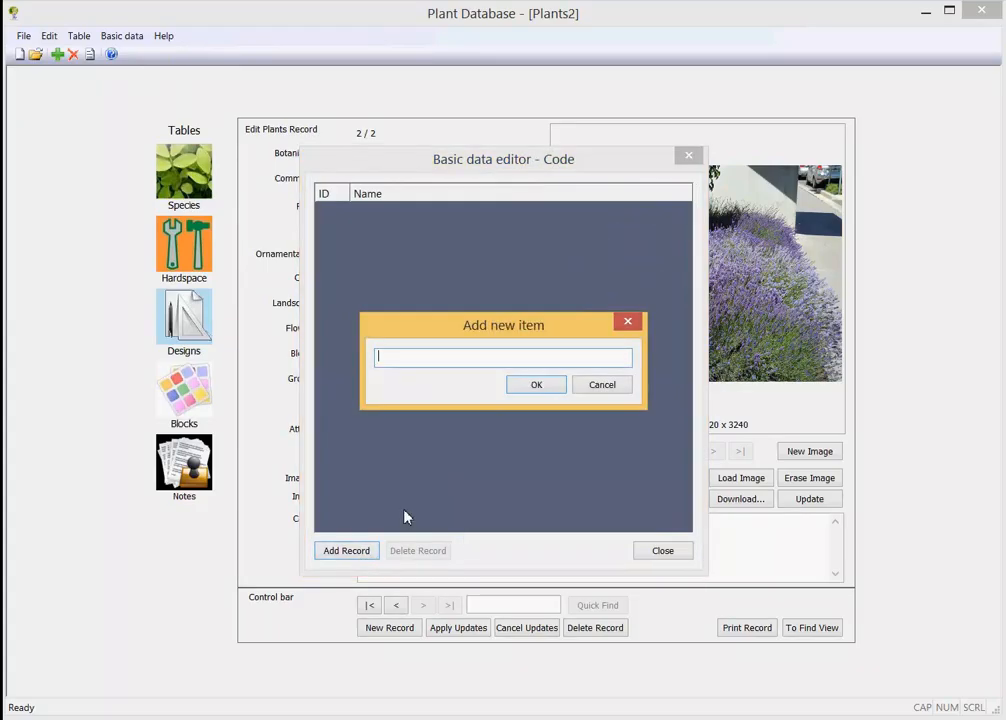
text(AGPr)
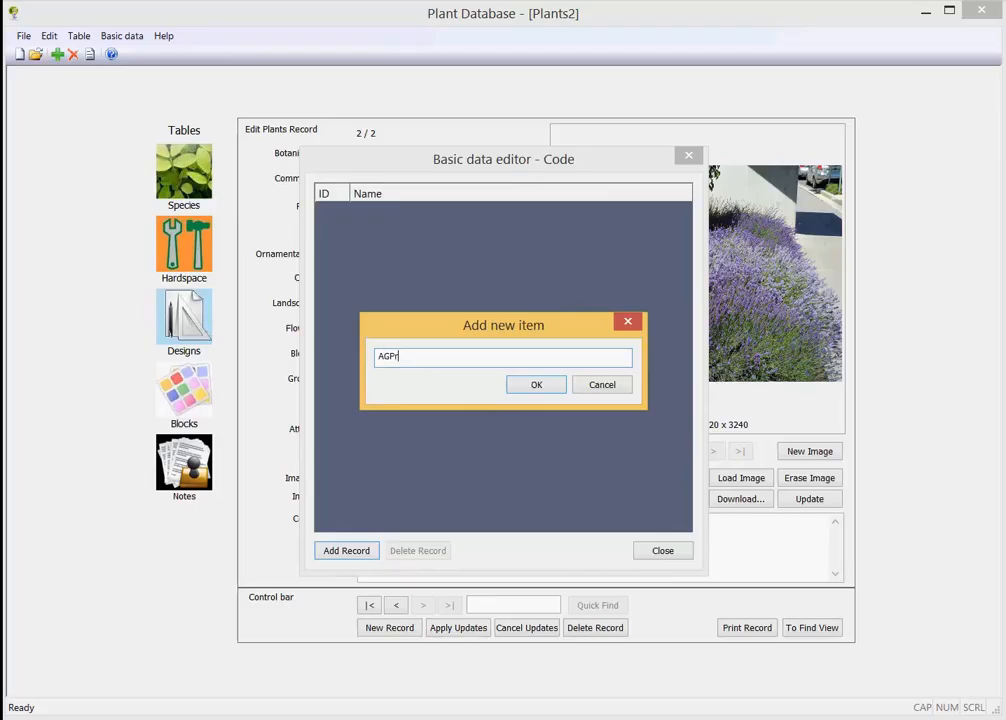
click(535, 386)
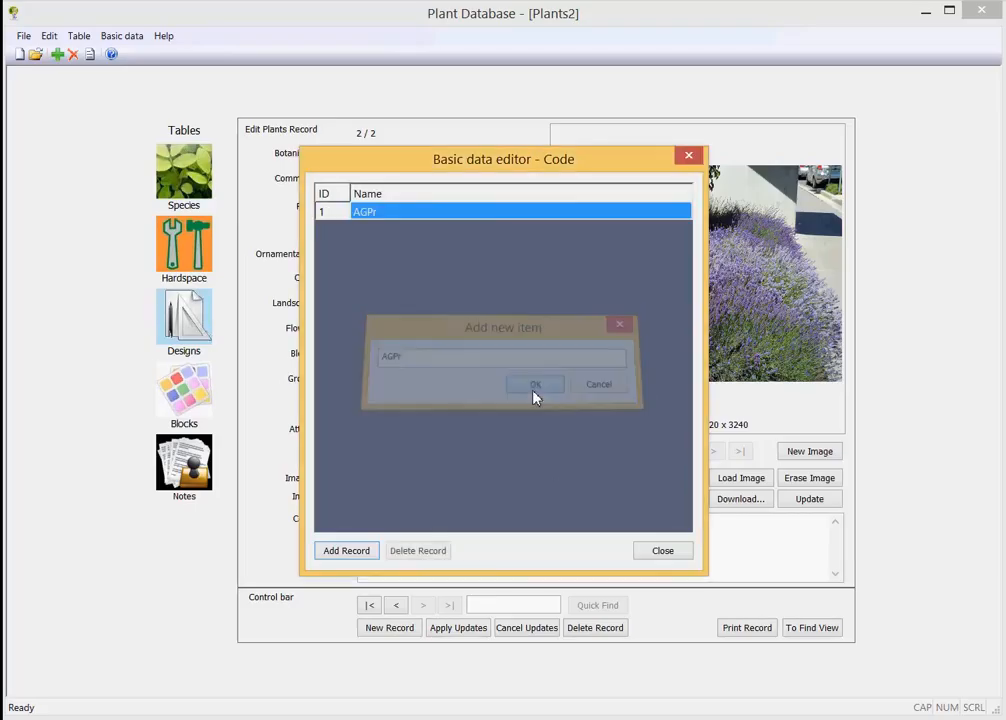
click(348, 551)
text(LAAN)
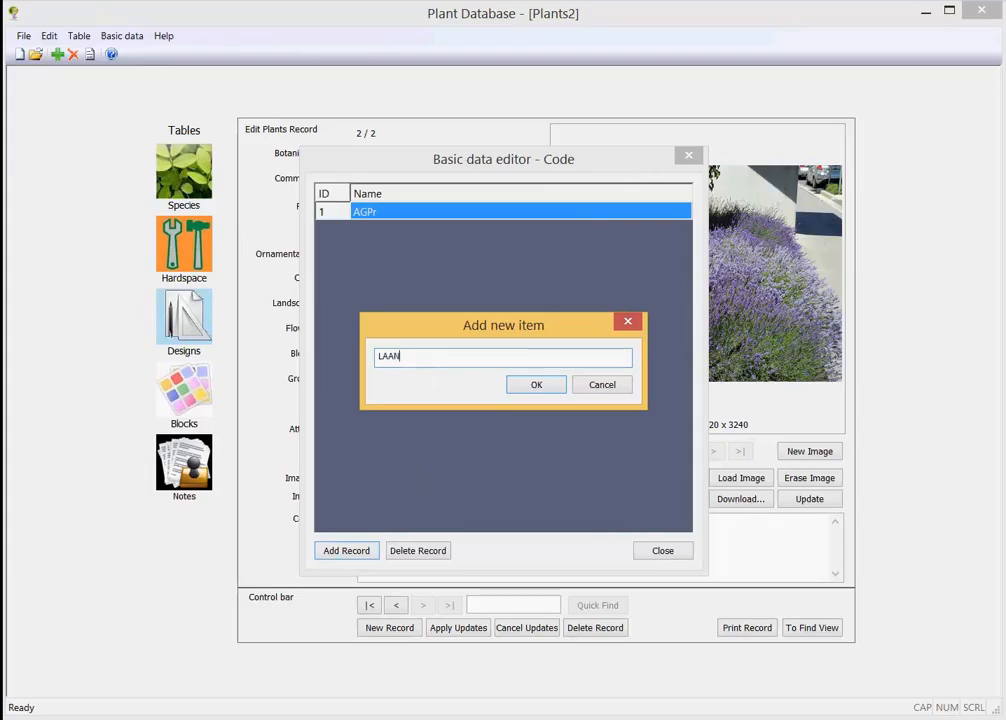
click(532, 388)
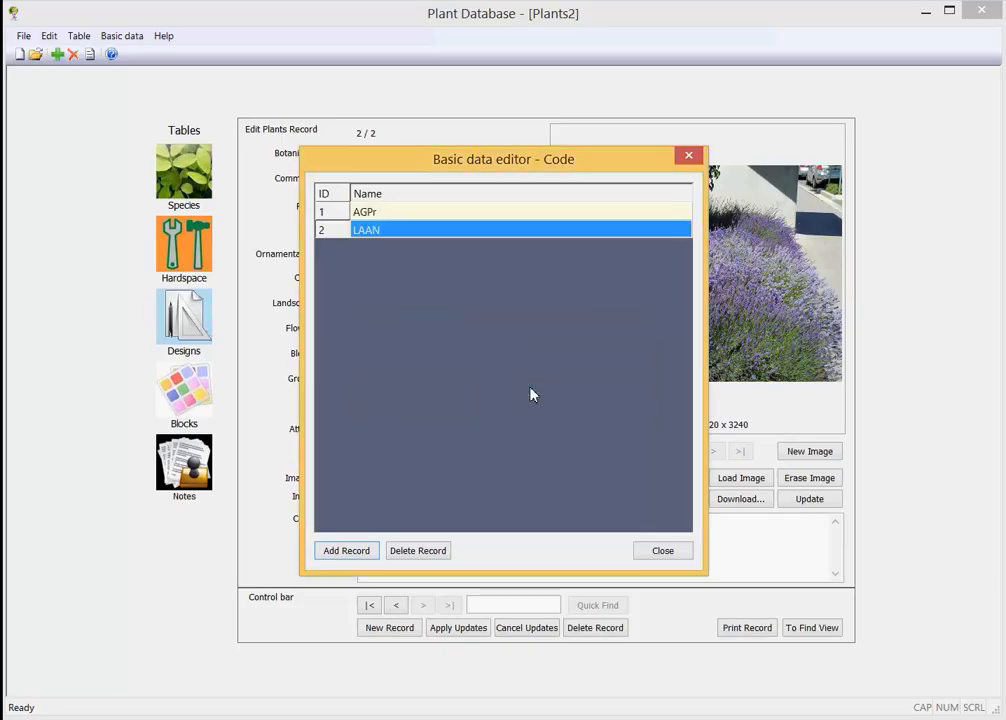
- Rename the first Code item to AGPR and close the basic data editor
click(395, 218)
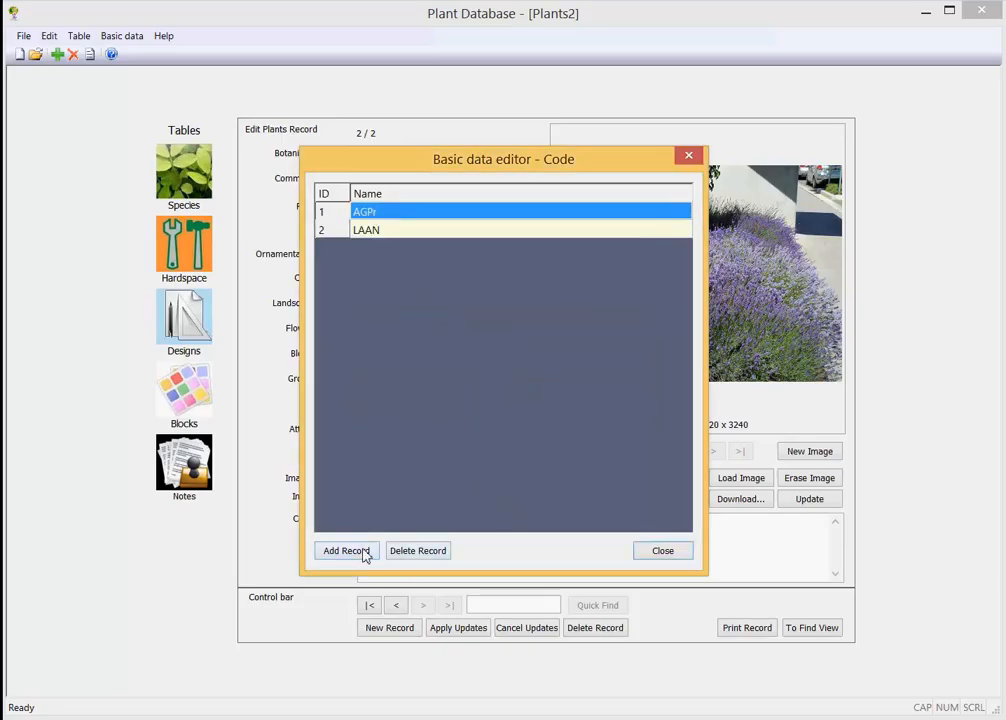
click(388, 215)
key(BackSpace)
text(R)
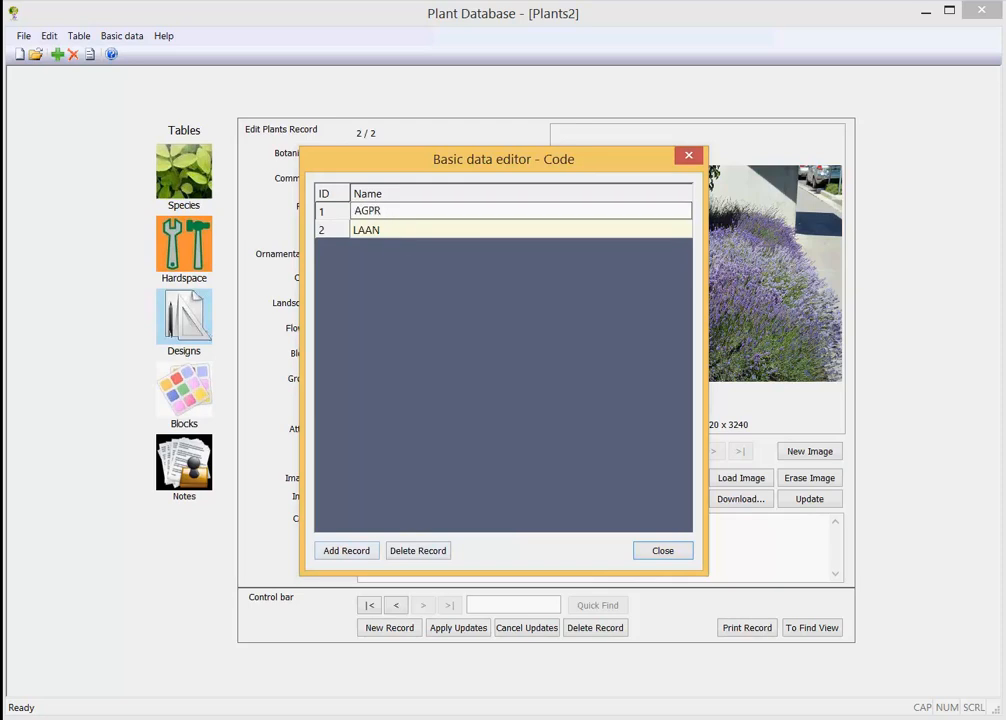
key(Return)
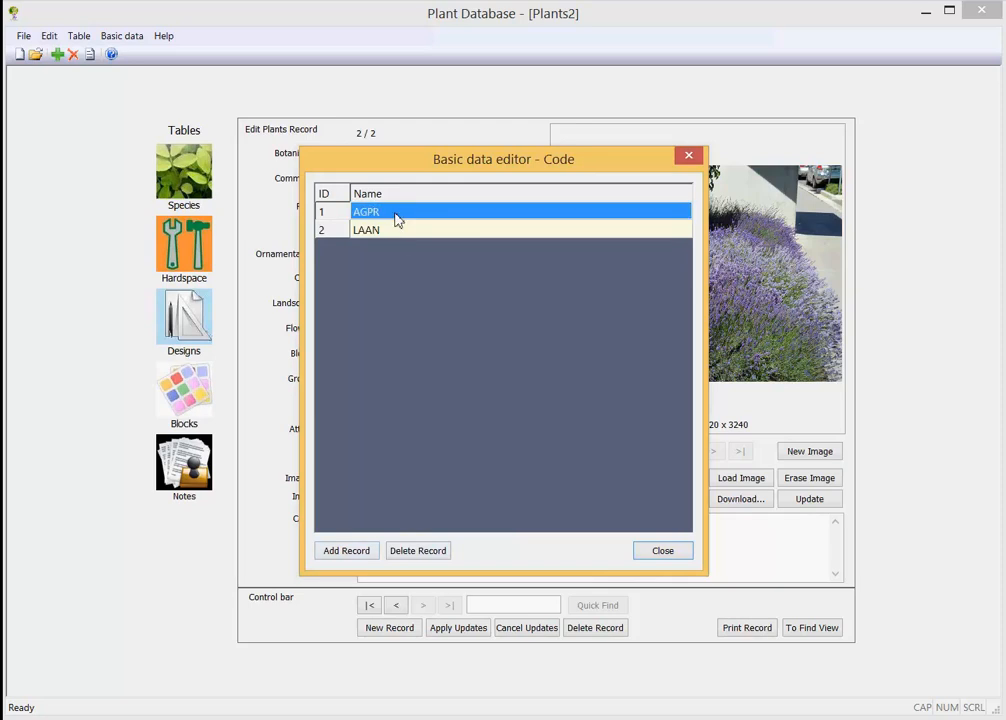
click(662, 550)
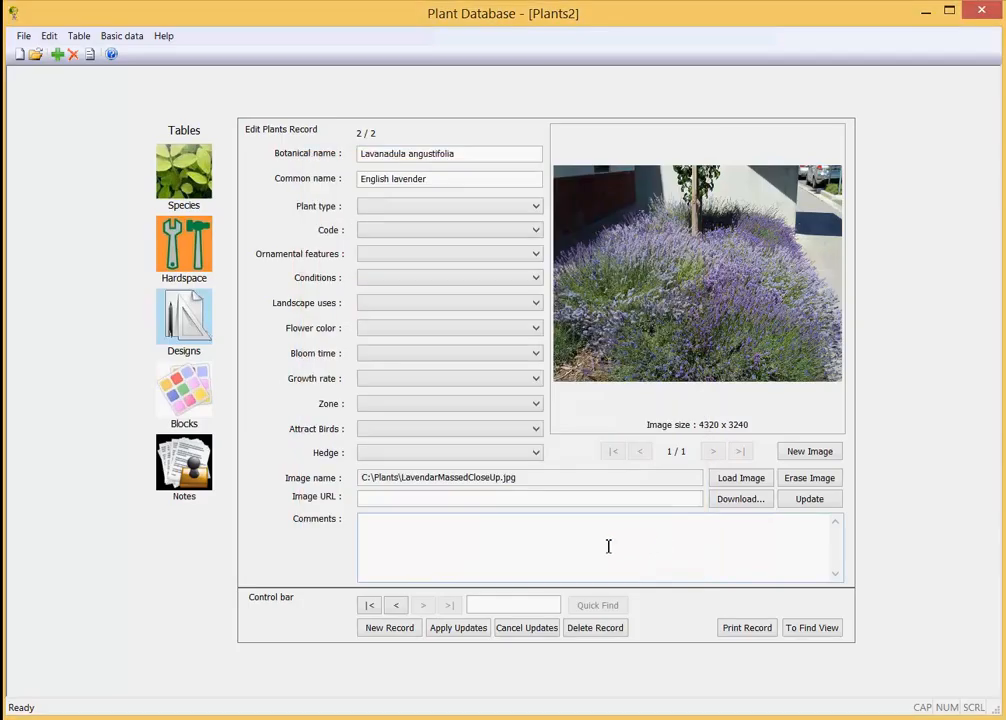
- In the Agapanthus praecox record, set the plant type to Shrub: Small and the code to AGPR
click(368, 605)
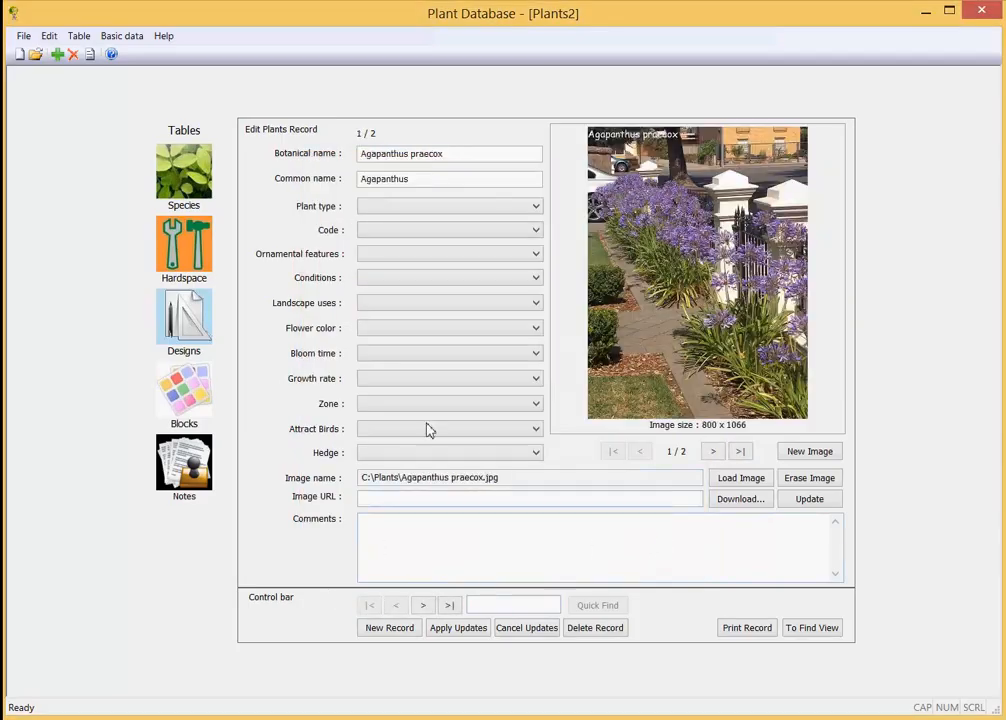
click(537, 208)
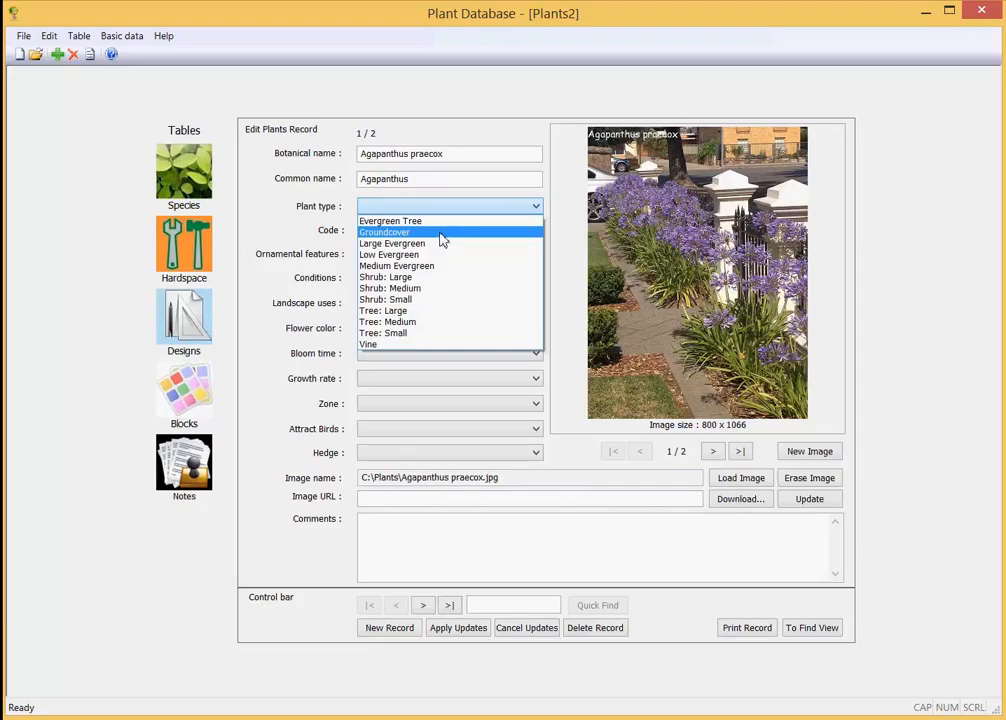
click(430, 301)
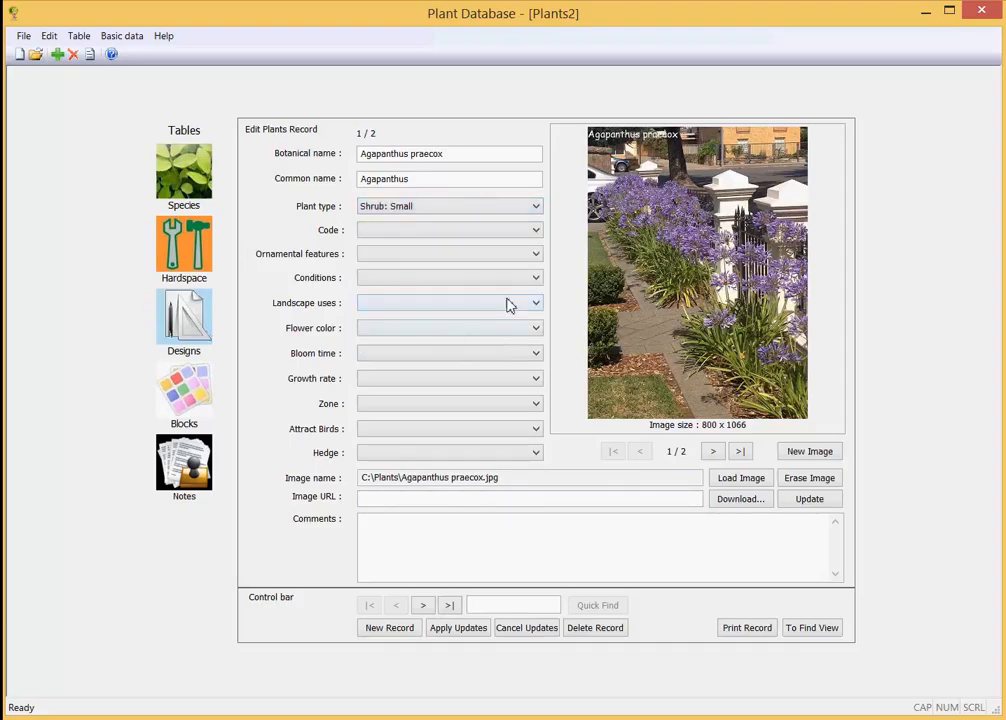
click(537, 233)
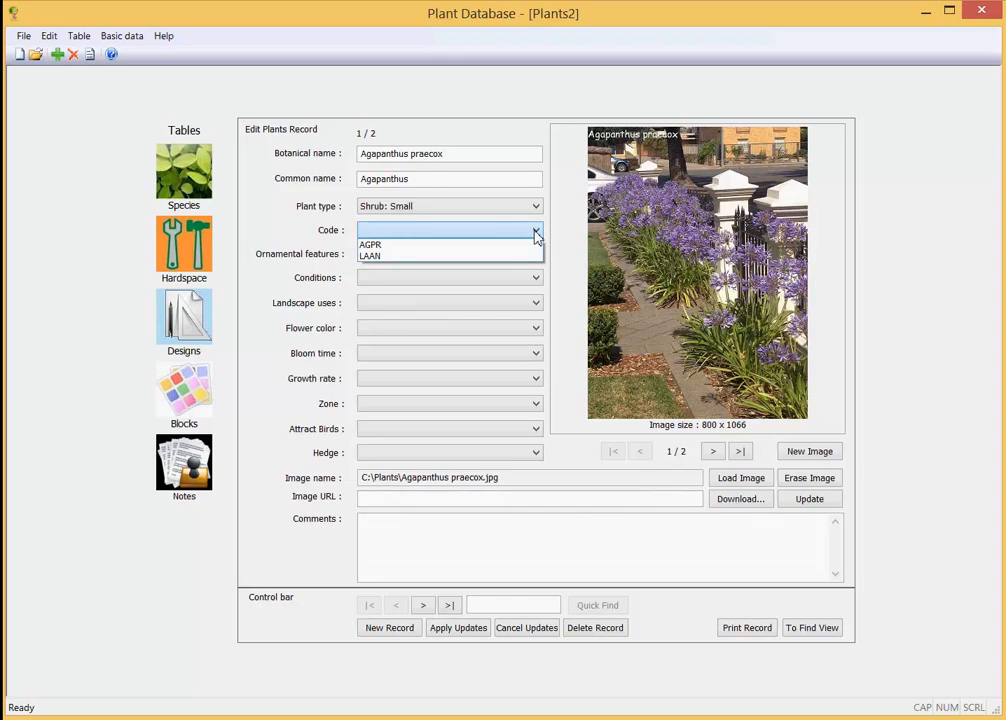
click(388, 245)
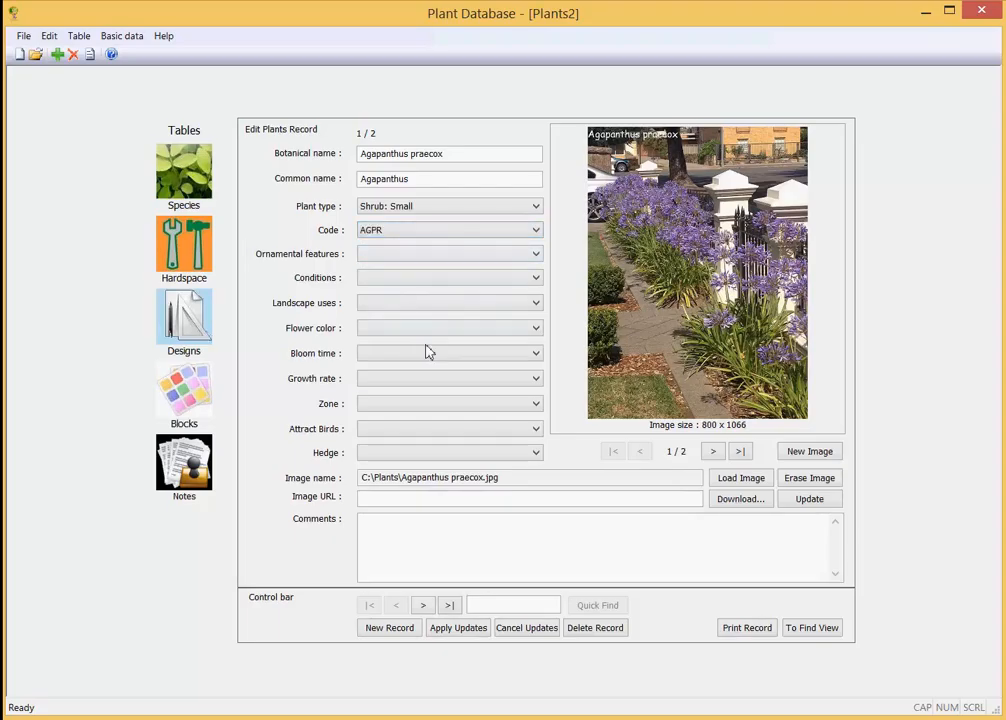
- Add the item Showy Flowers to the basic data for Ornamental Features
click(536, 255)
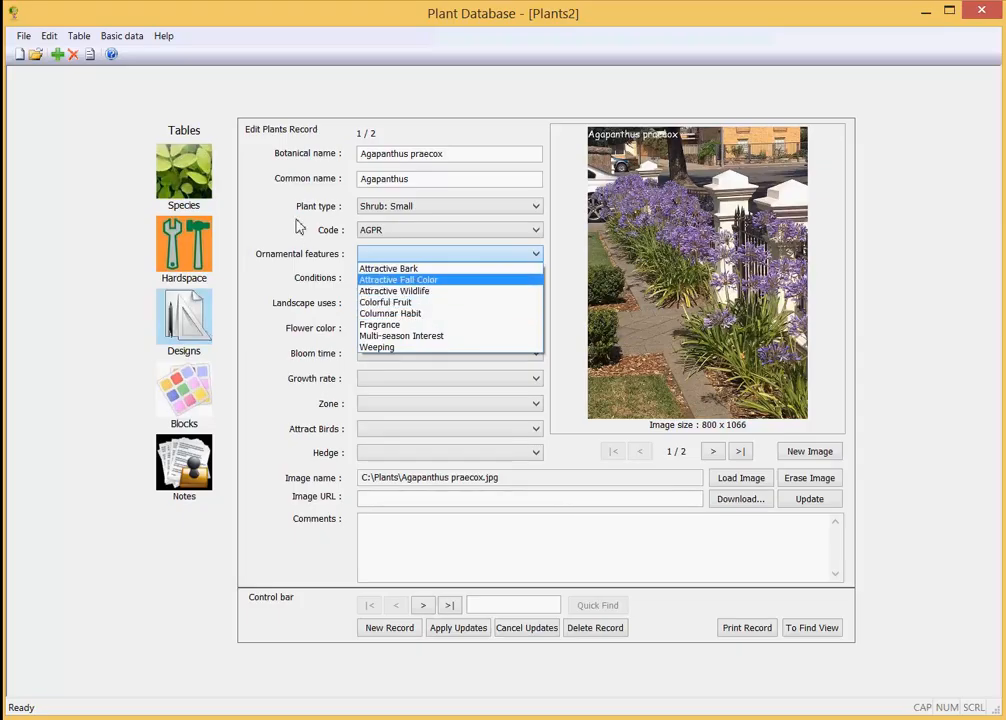
click(122, 38)
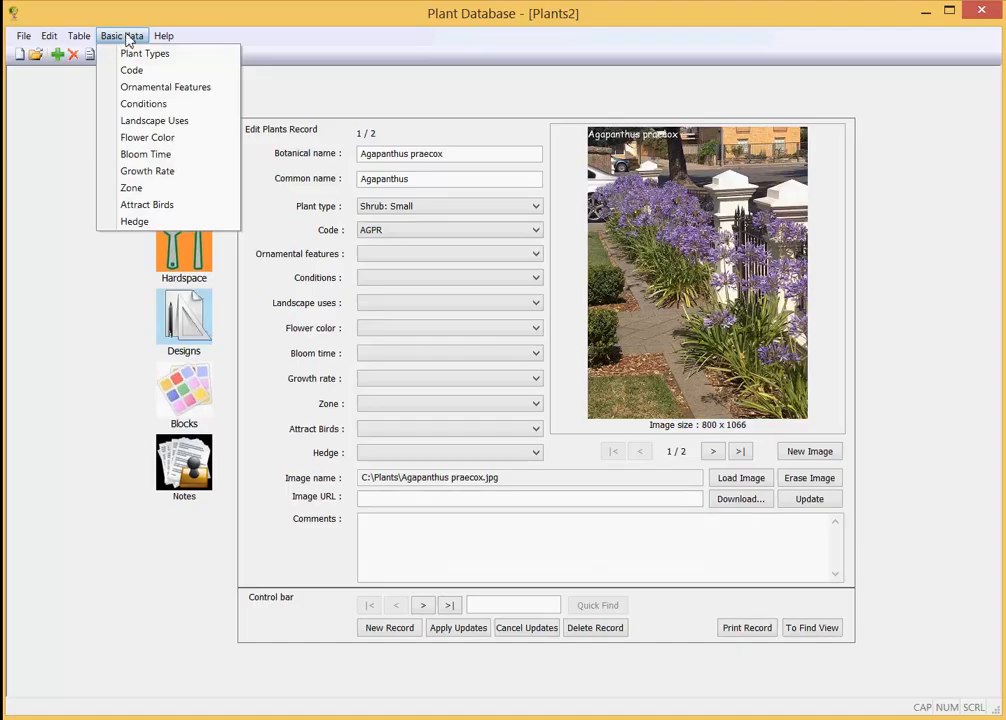
click(141, 87)
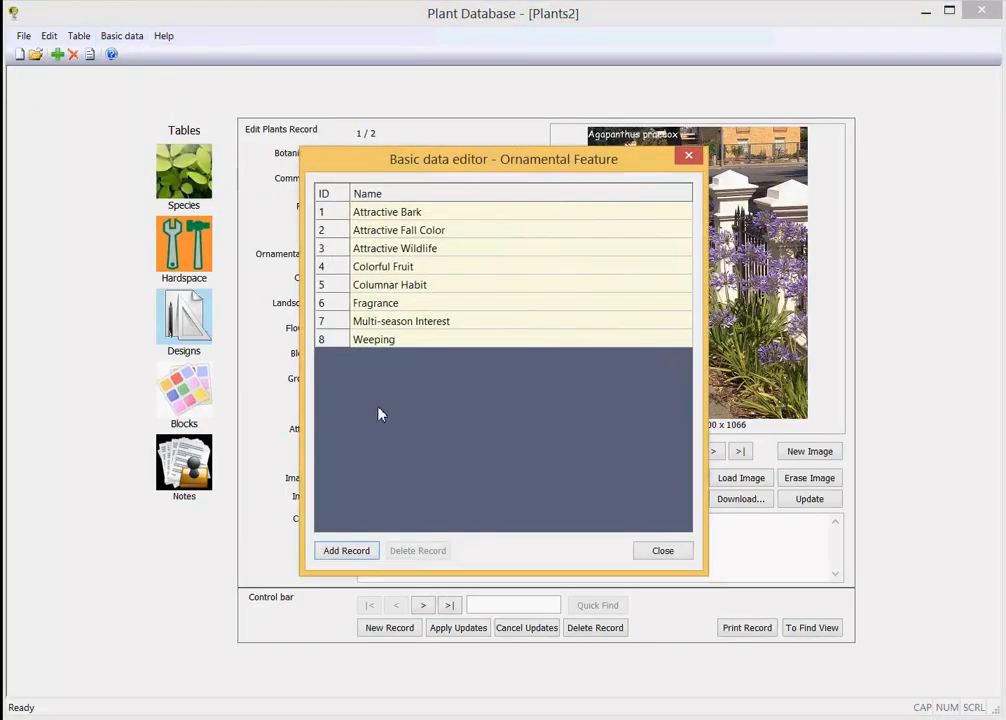
click(350, 551)
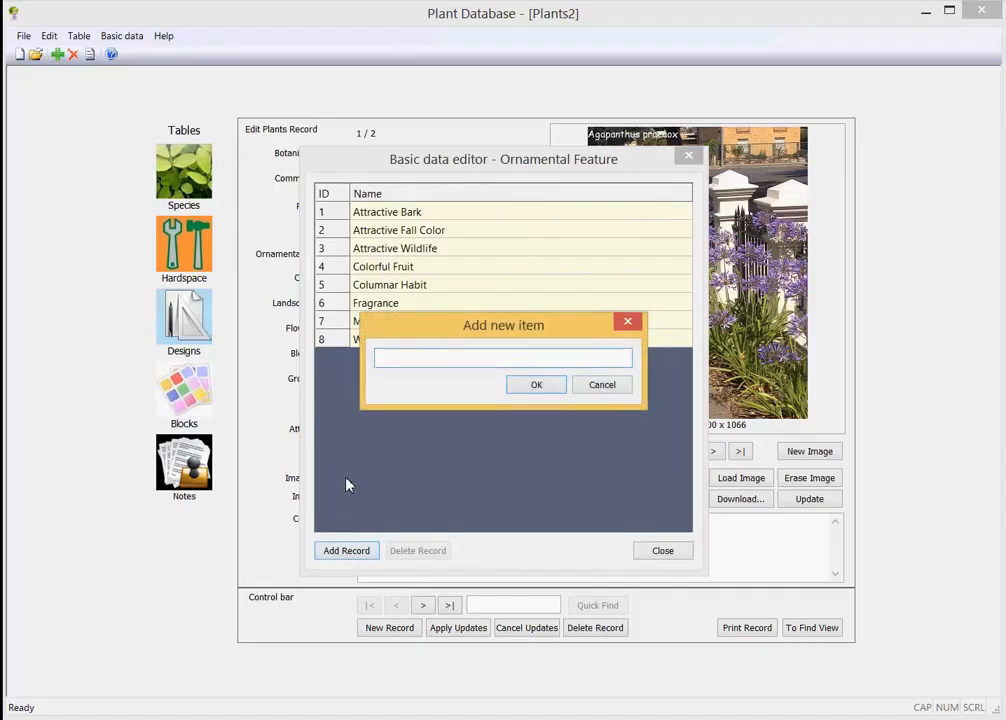
text(Showy Flowers)
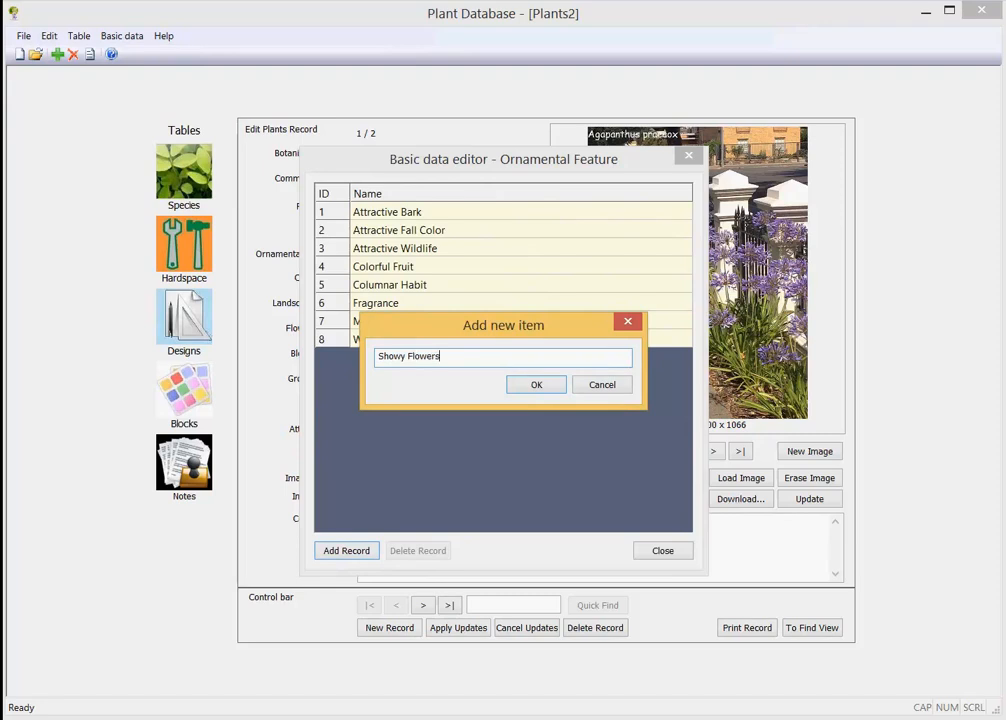
click(525, 386)
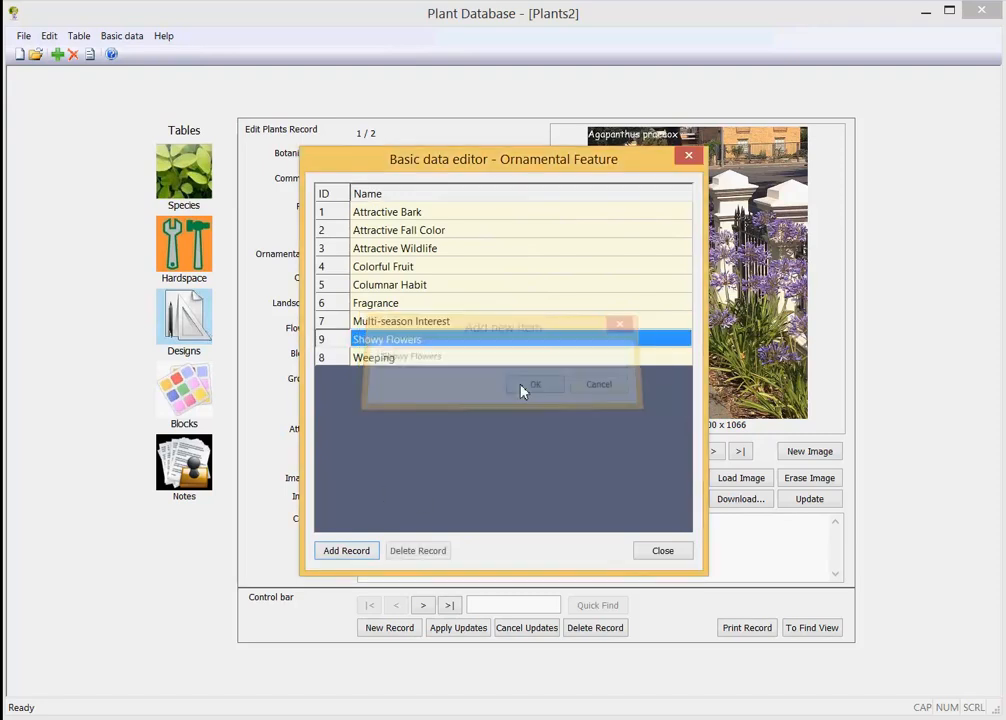
click(662, 549)
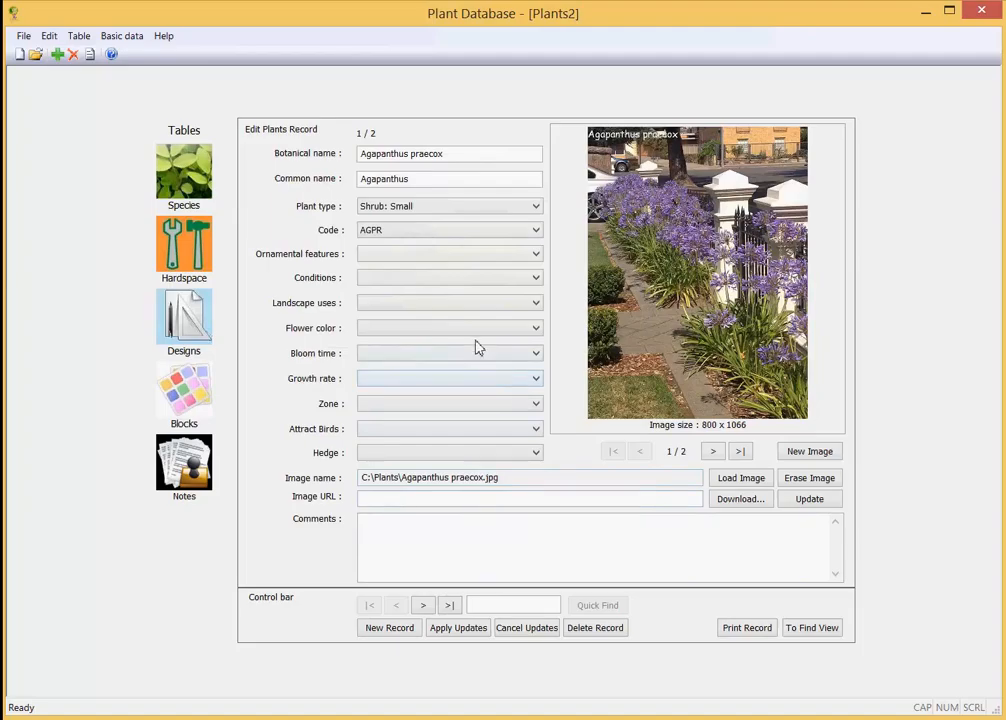
- Set the Agapanthus record's ornamental features to Showy Flowers
click(536, 254)
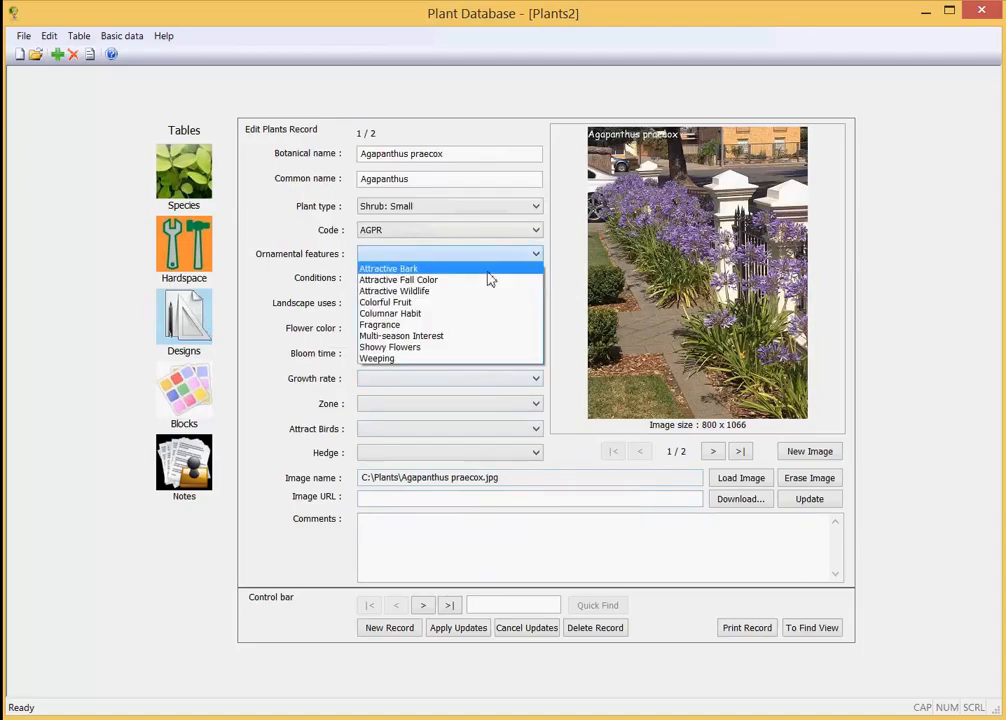
click(422, 347)
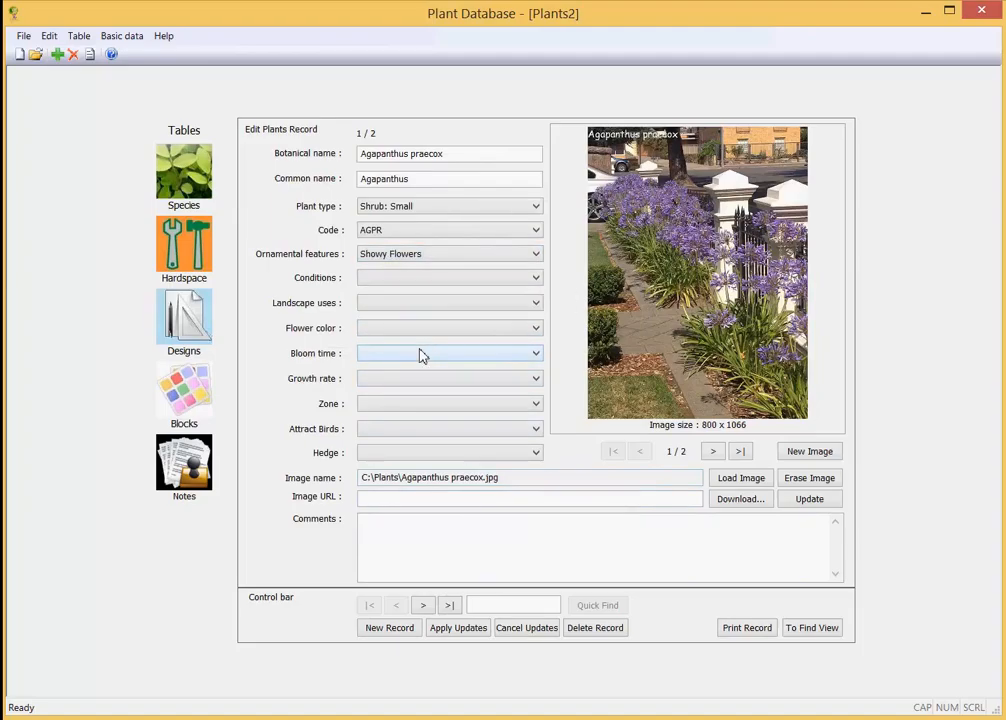